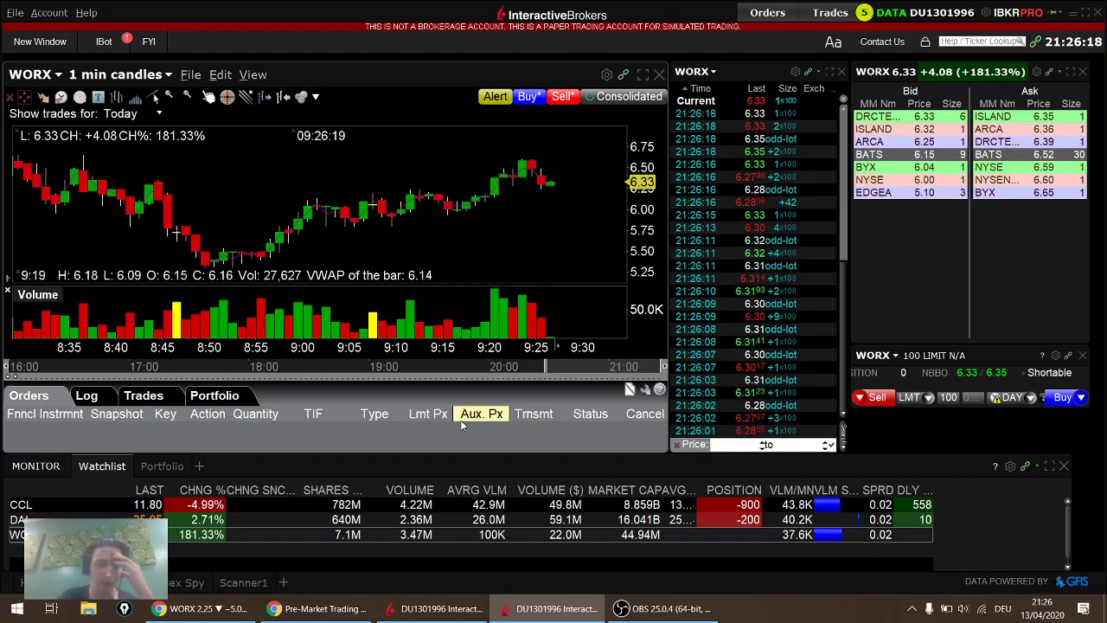
Close the chart's View menu unchanged and show the list of configured order hotkeys with Ctrl+H.
click(254, 75)
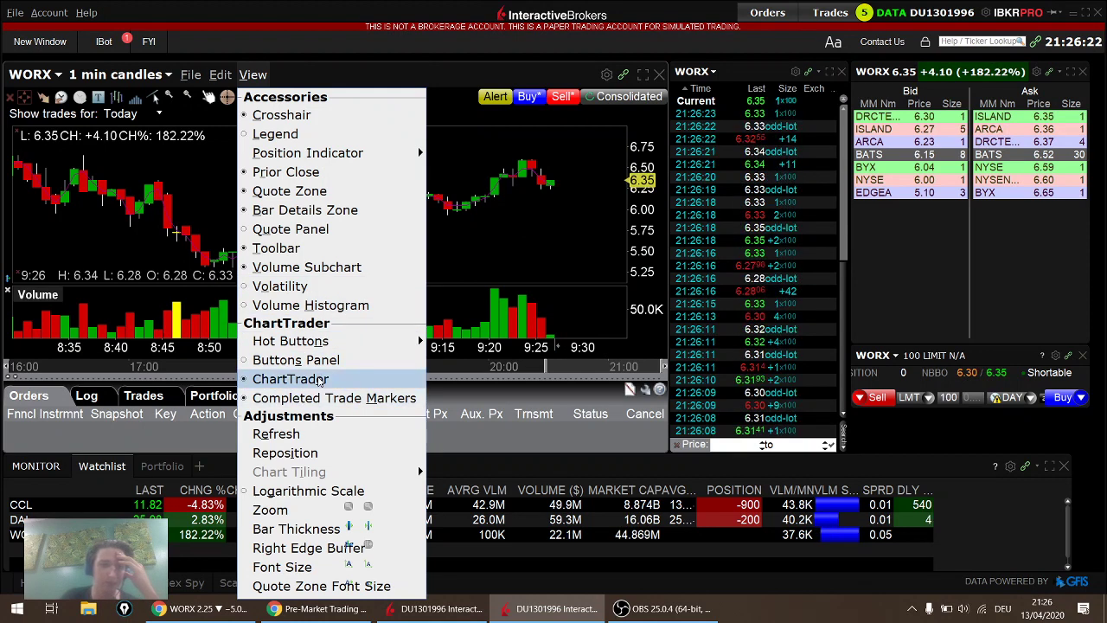
click(499, 442)
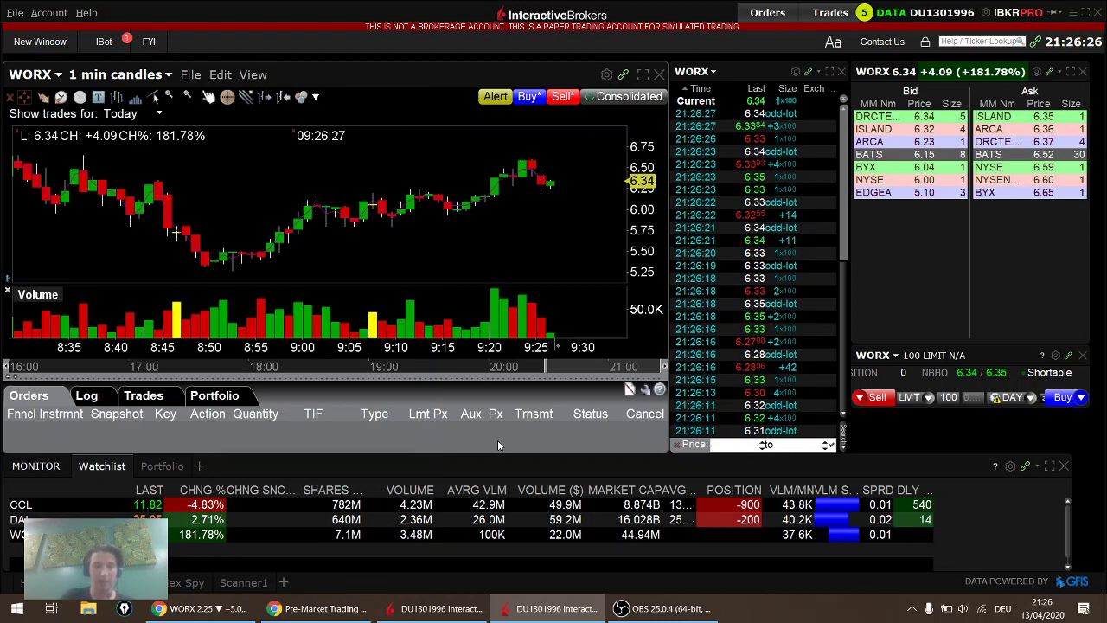
key(ctrl)
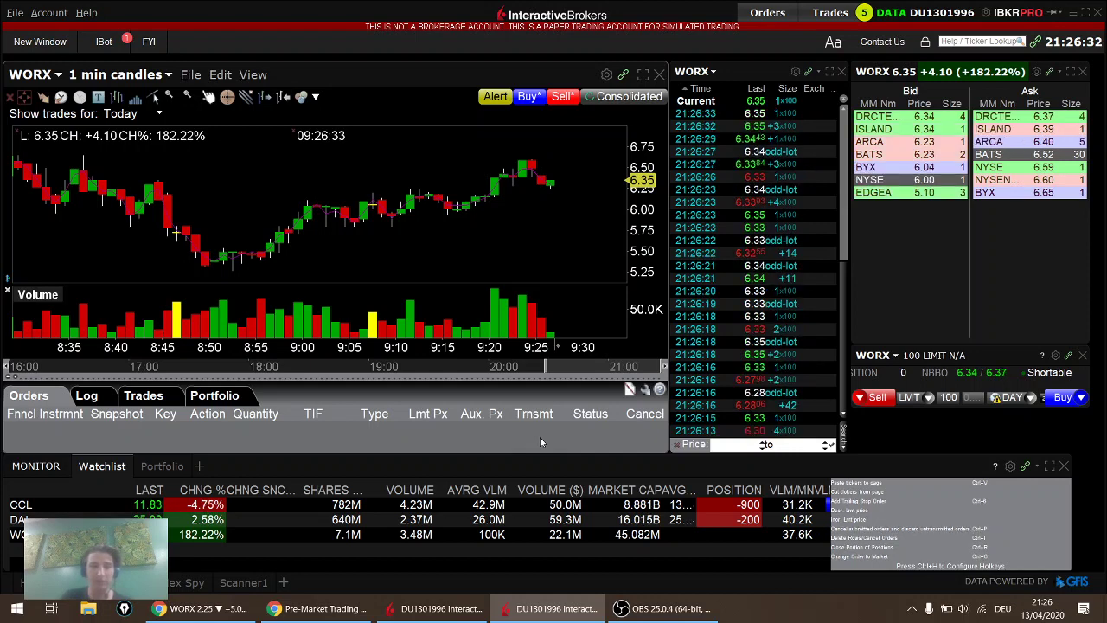
key(ctrl+h)
scroll(540, 419, down, 10)
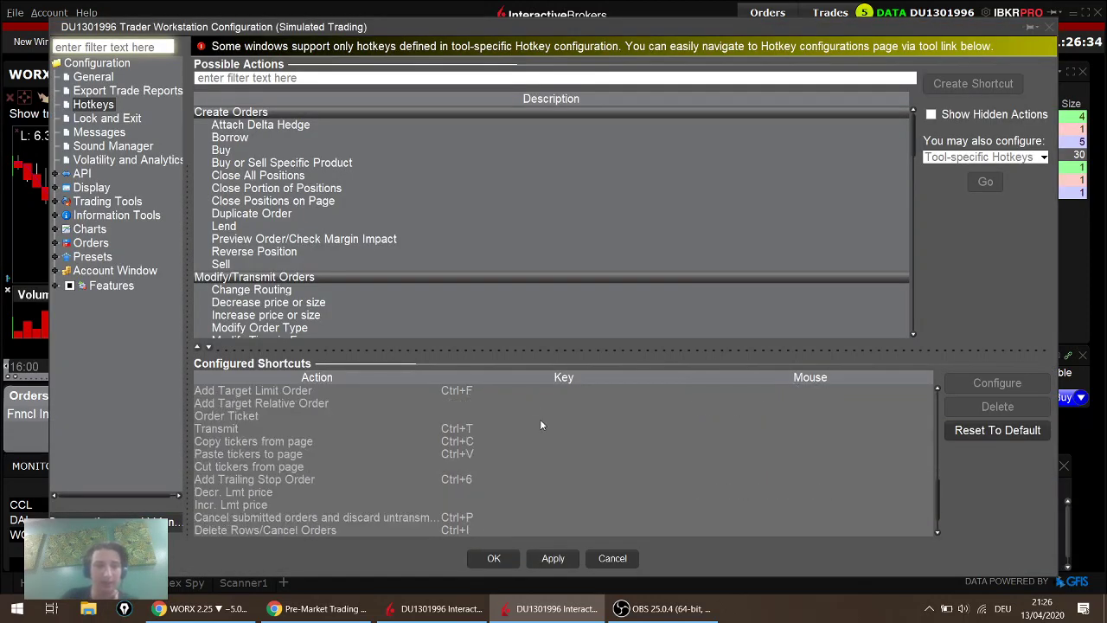
scroll(536, 449, up, 10)
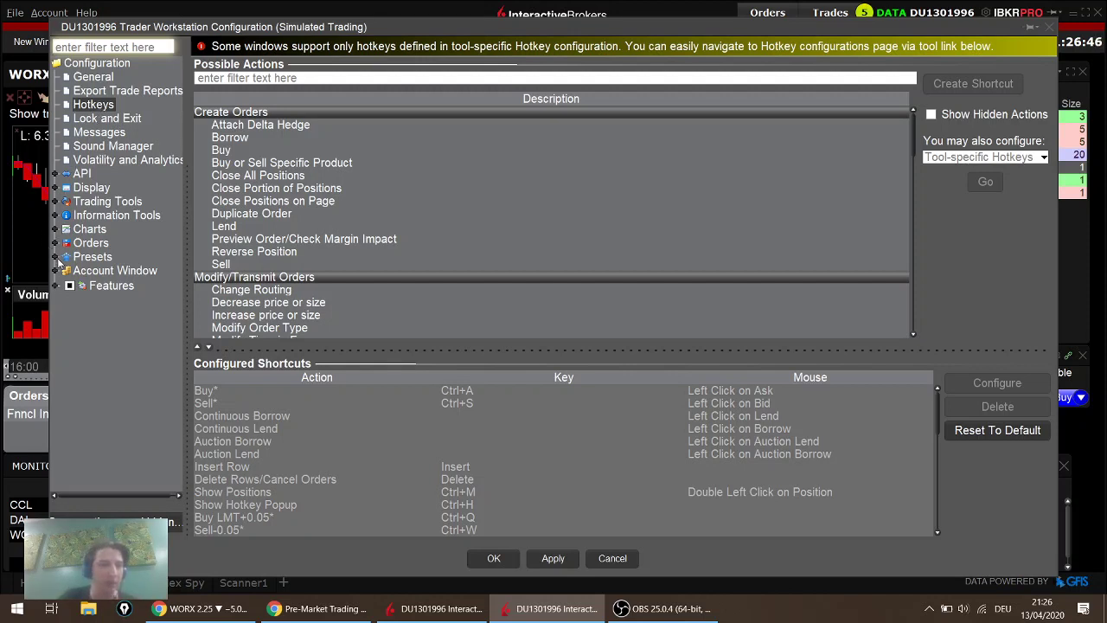
click(55, 230)
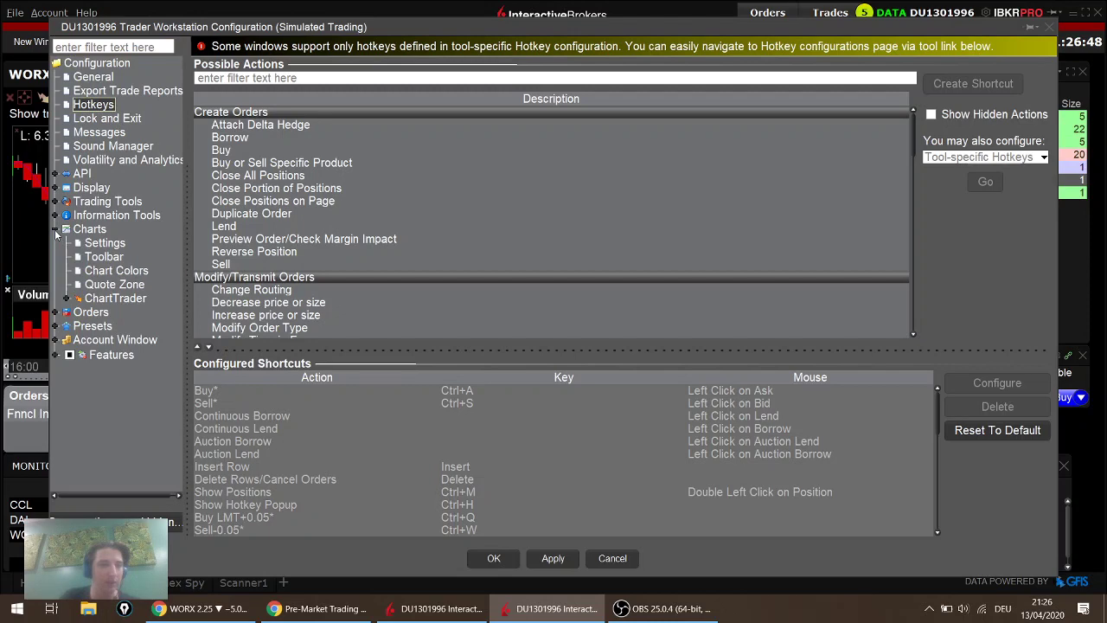
click(66, 299)
click(116, 312)
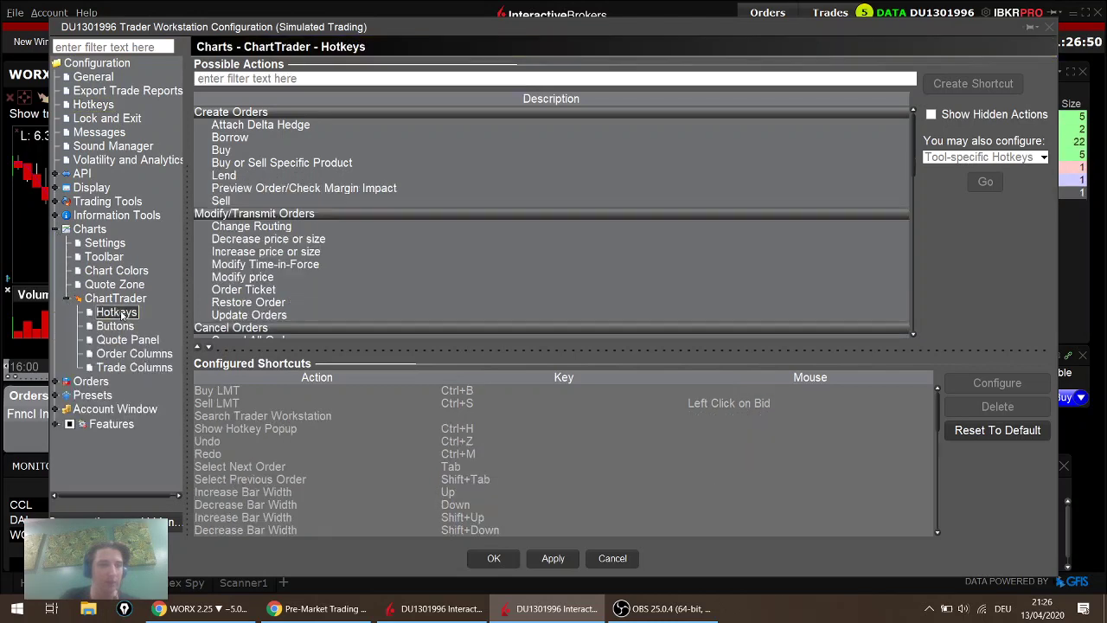
click(1050, 27)
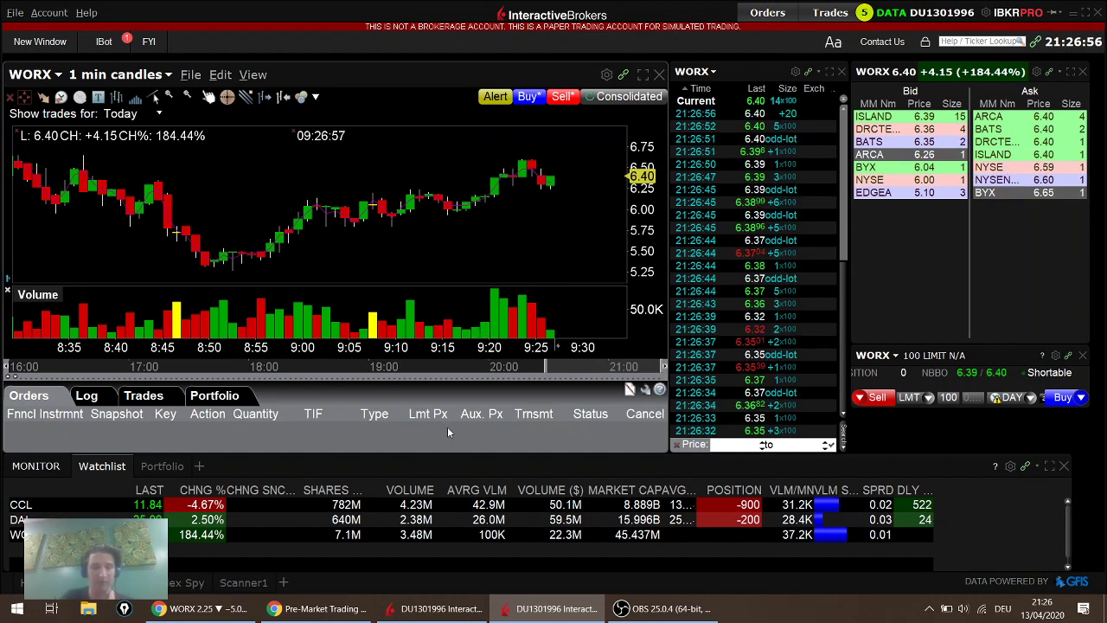
Open the hotkey configuration on the Charts > ChartTrader > Hotkeys page.
key(ctrl)
key(ctrl+h)
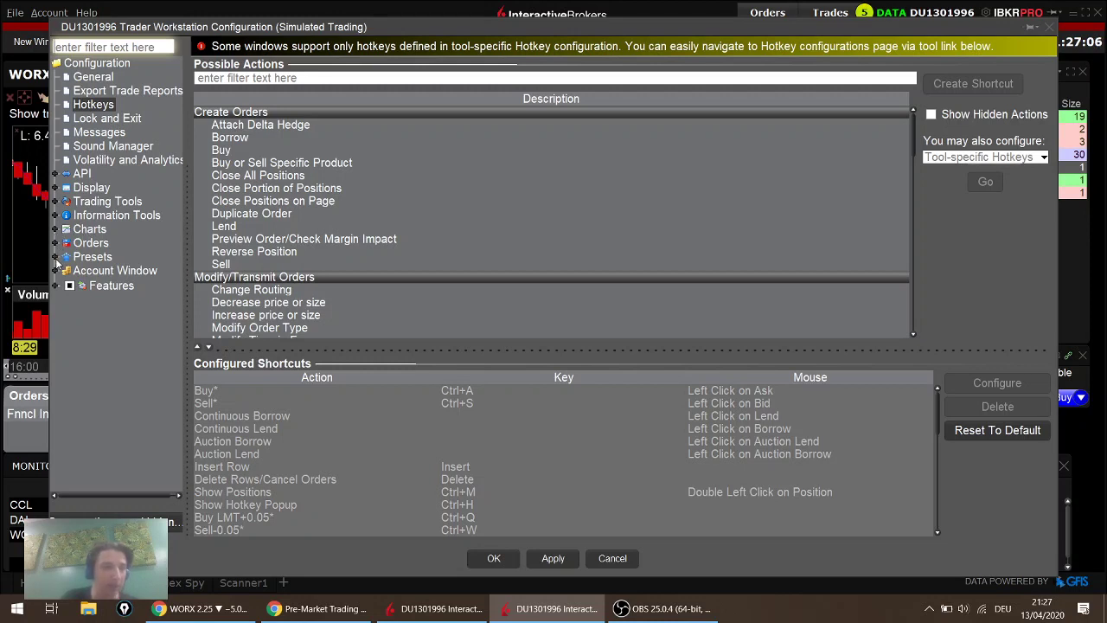
click(55, 229)
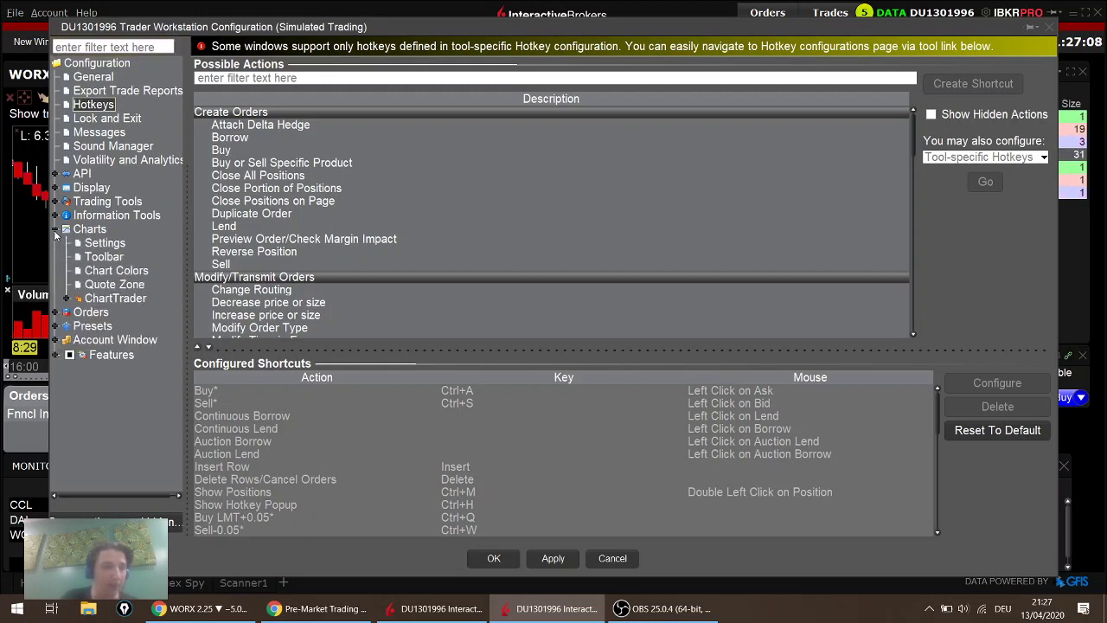
click(66, 298)
click(114, 312)
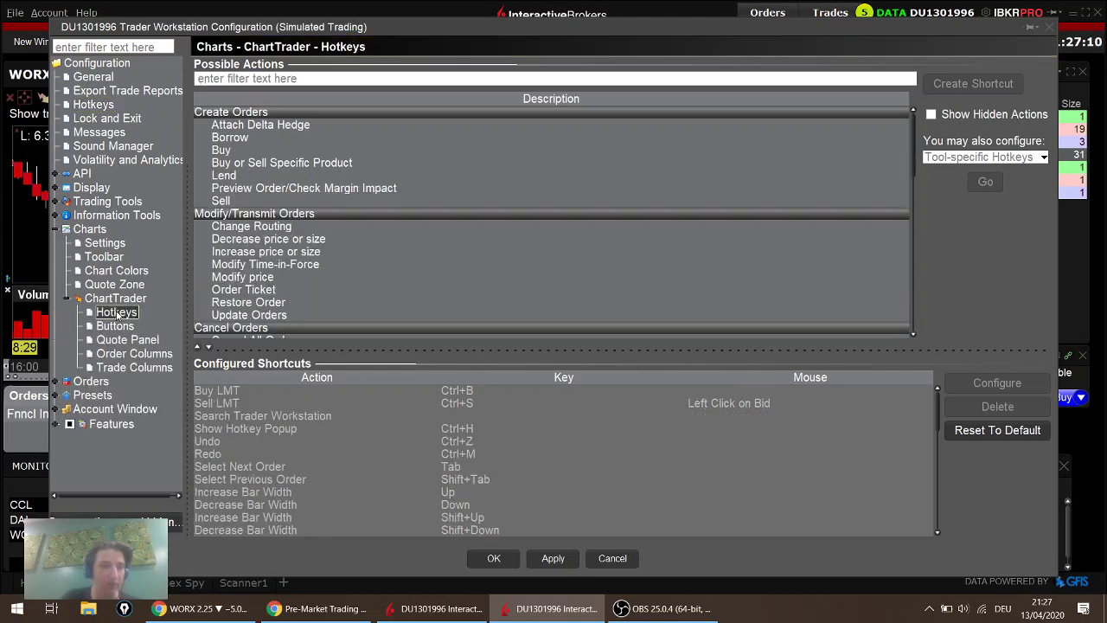
Scroll the configured shortcuts and select Buy under Create Orders.
scroll(530, 448, down, 5)
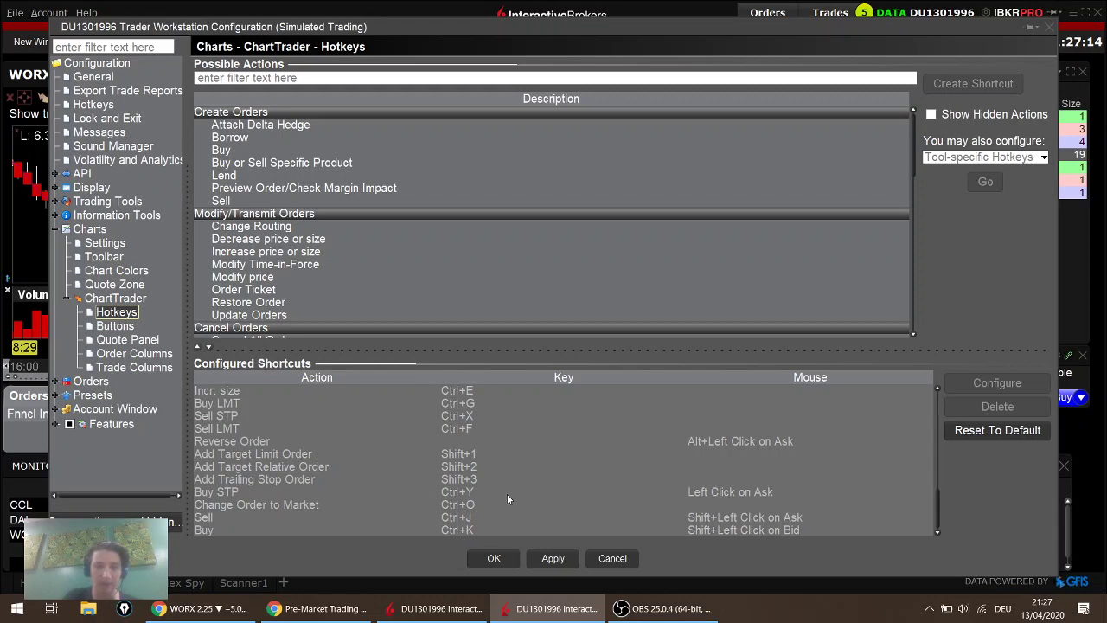
scroll(507, 499, down, 6)
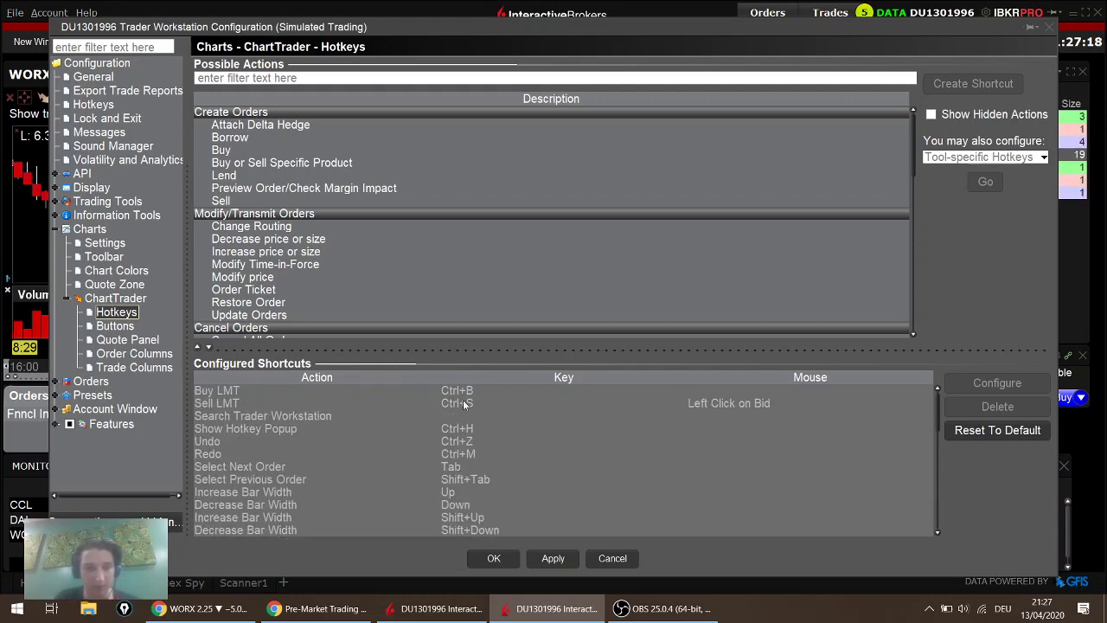
scroll(467, 415, down, 6)
scroll(465, 429, down, 5)
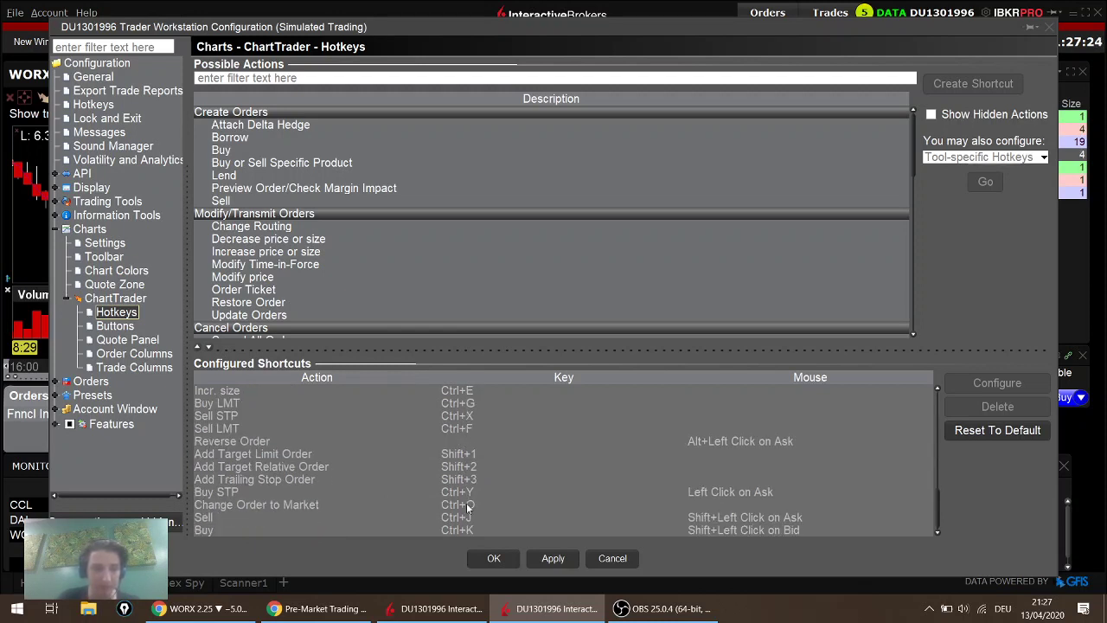
scroll(467, 507, down, 6)
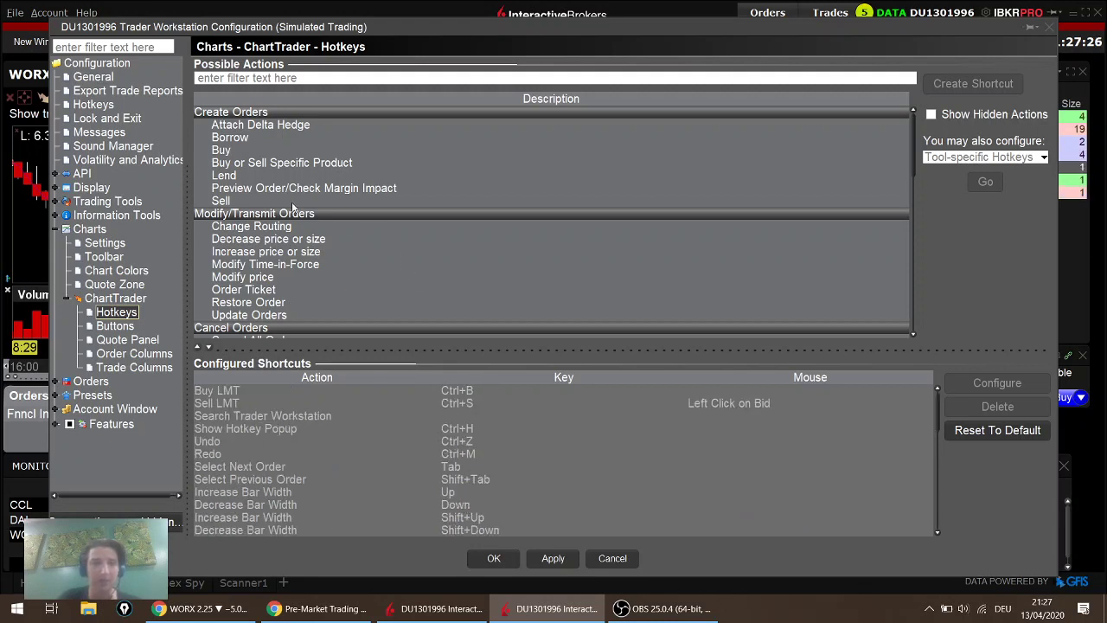
click(262, 153)
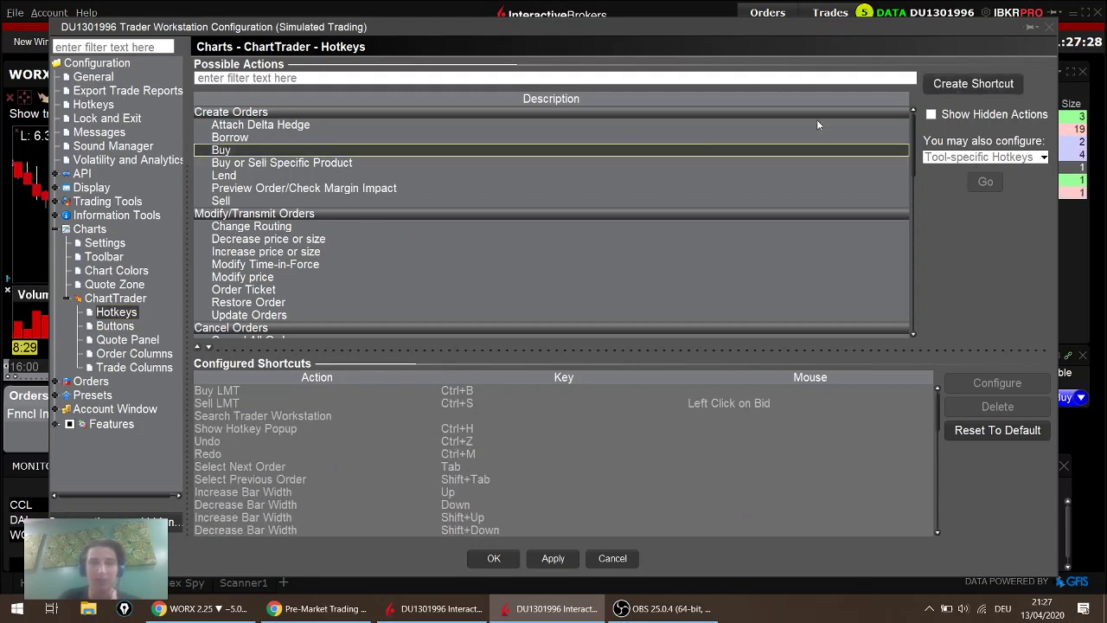
Start a new Buy shortcut and record Ctrl+I as its key combination.
click(985, 87)
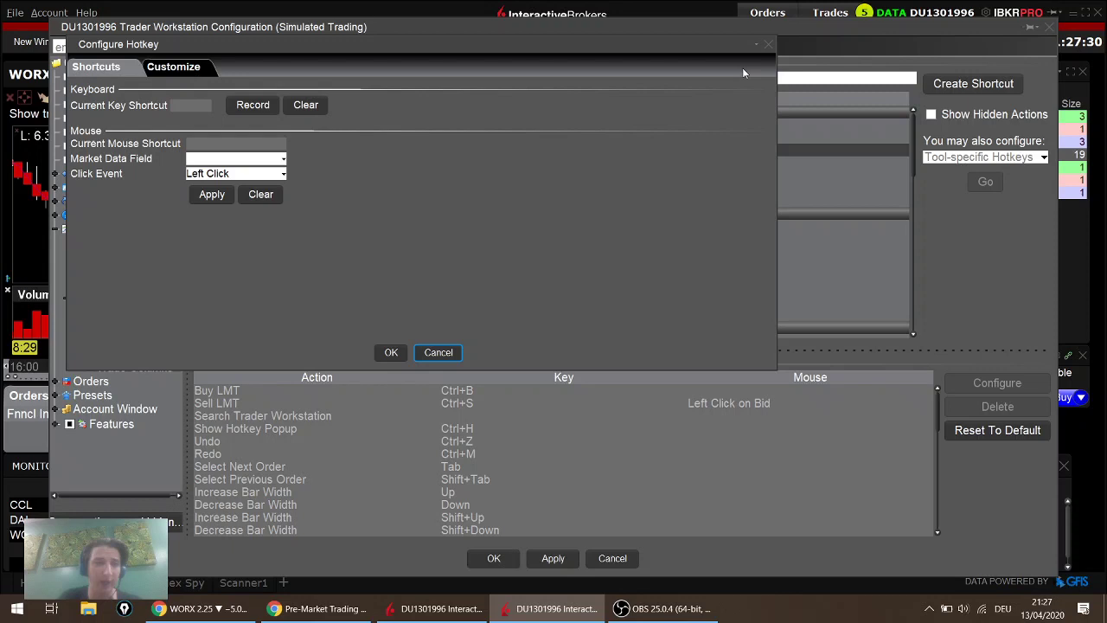
click(199, 69)
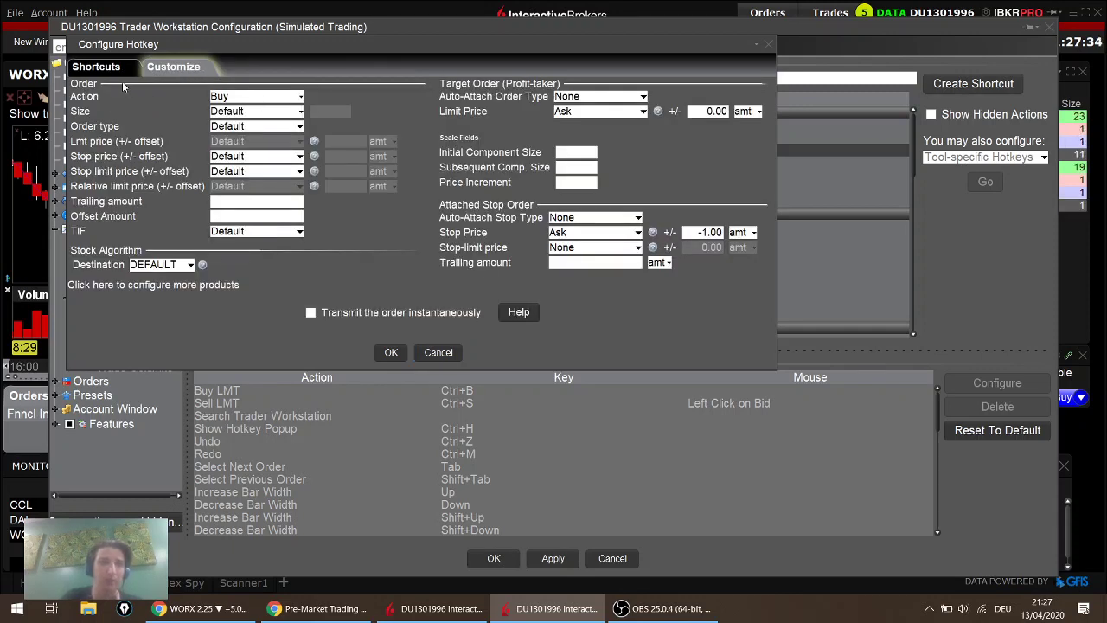
click(95, 66)
click(247, 106)
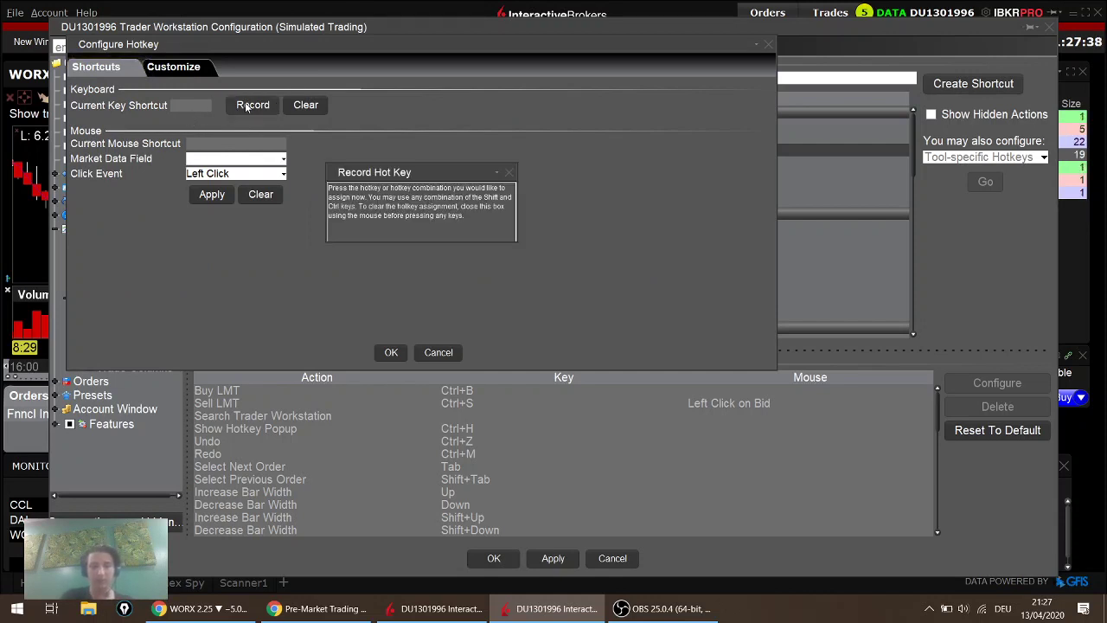
key(ctrl+i)
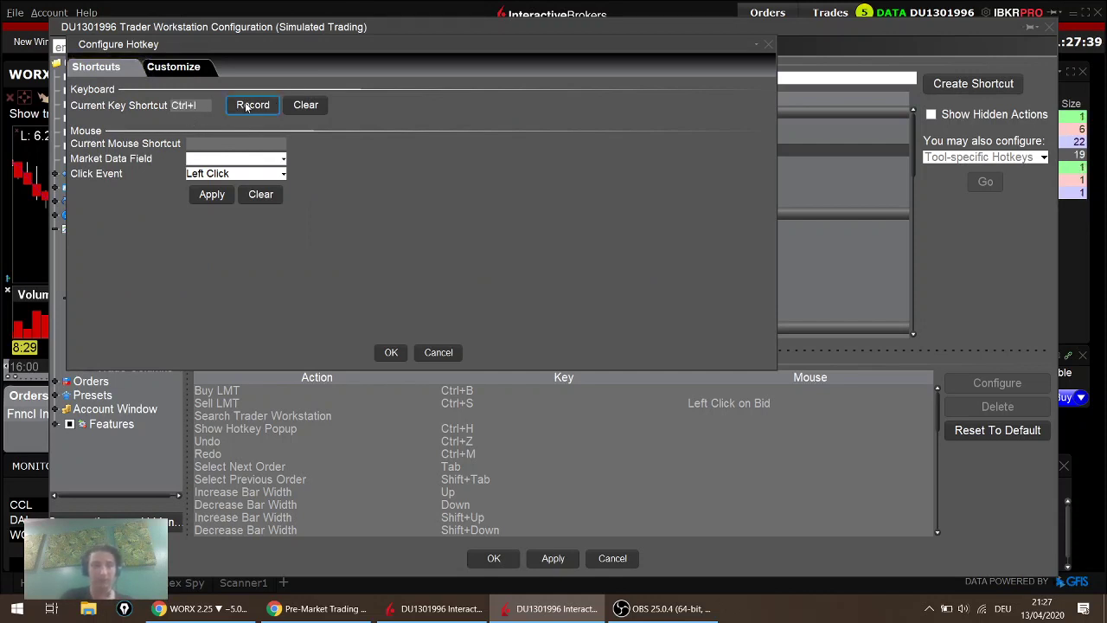
click(179, 69)
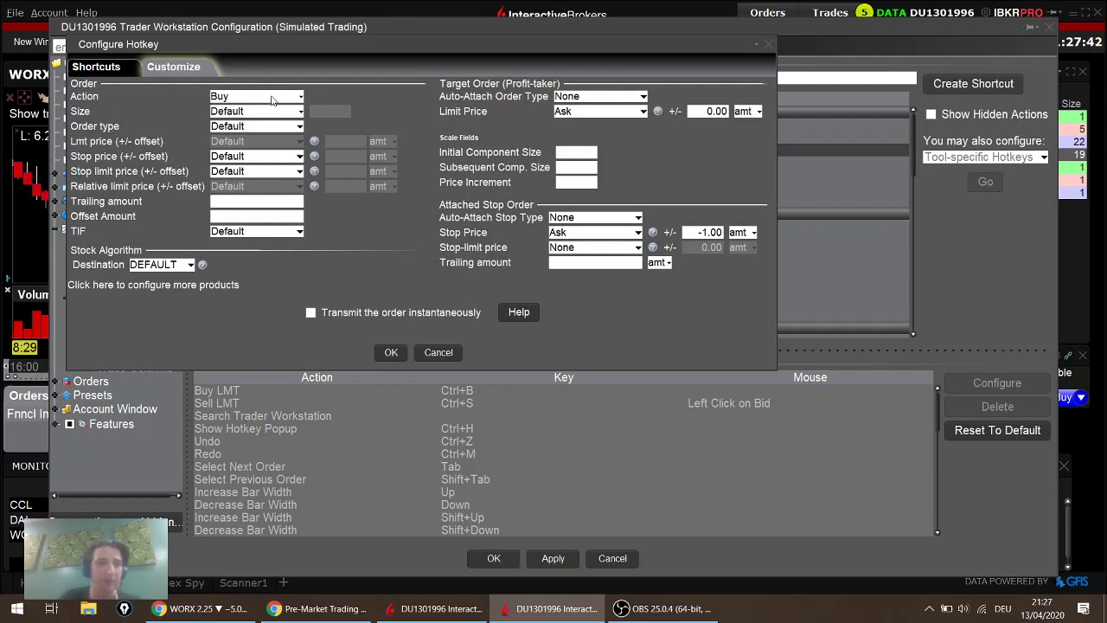
click(124, 76)
Set the trigger to a Ctrl-Left Click on the Bid market data field.
click(246, 159)
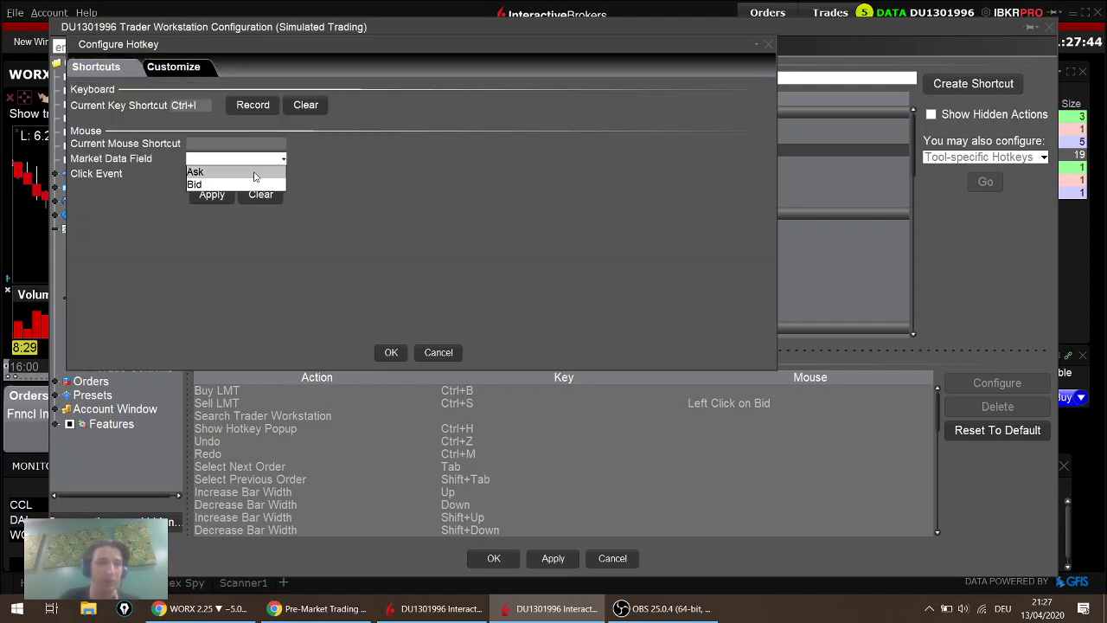
click(255, 185)
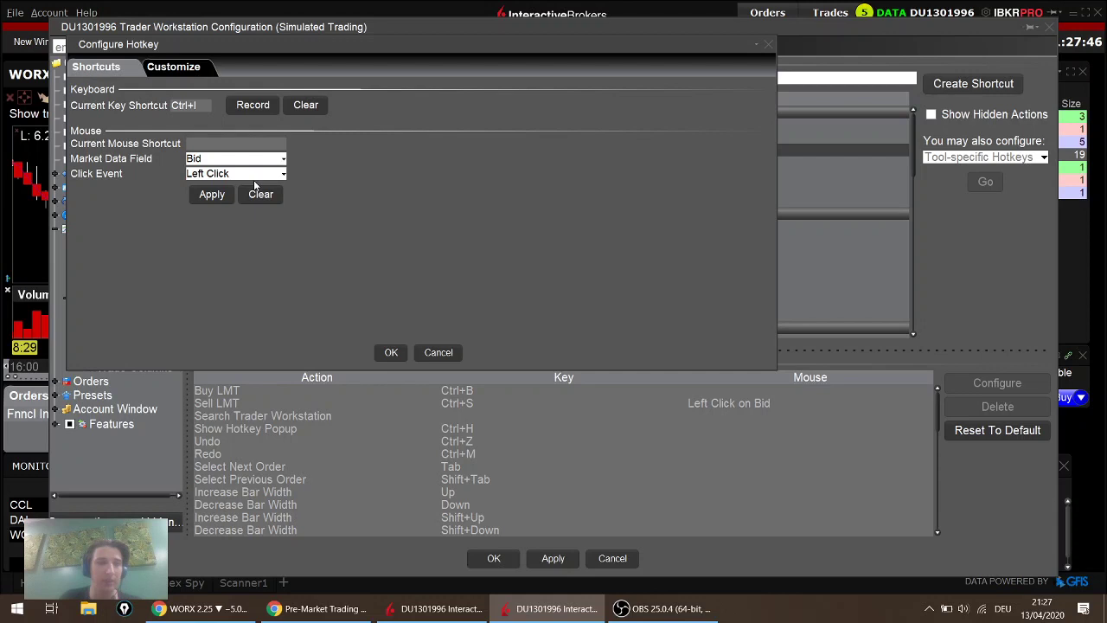
click(195, 67)
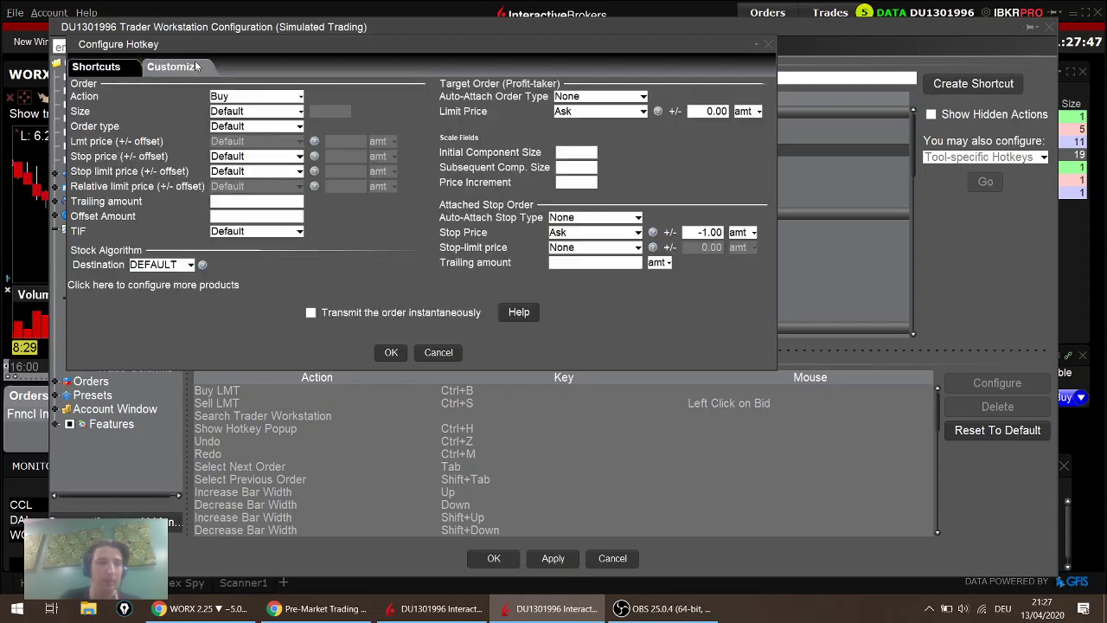
click(121, 69)
click(235, 173)
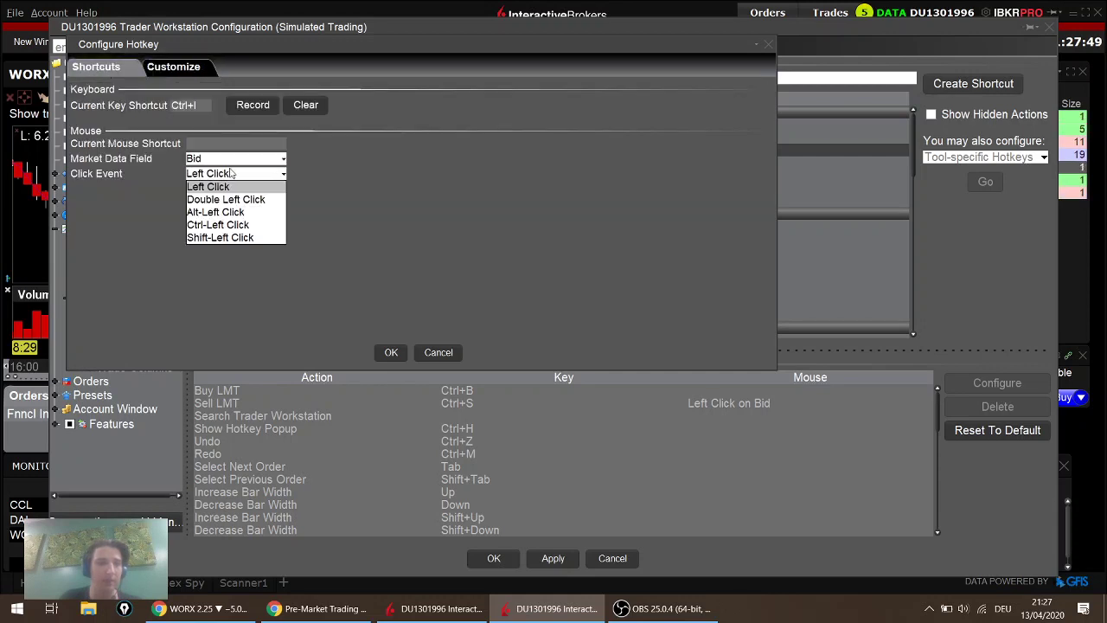
click(251, 226)
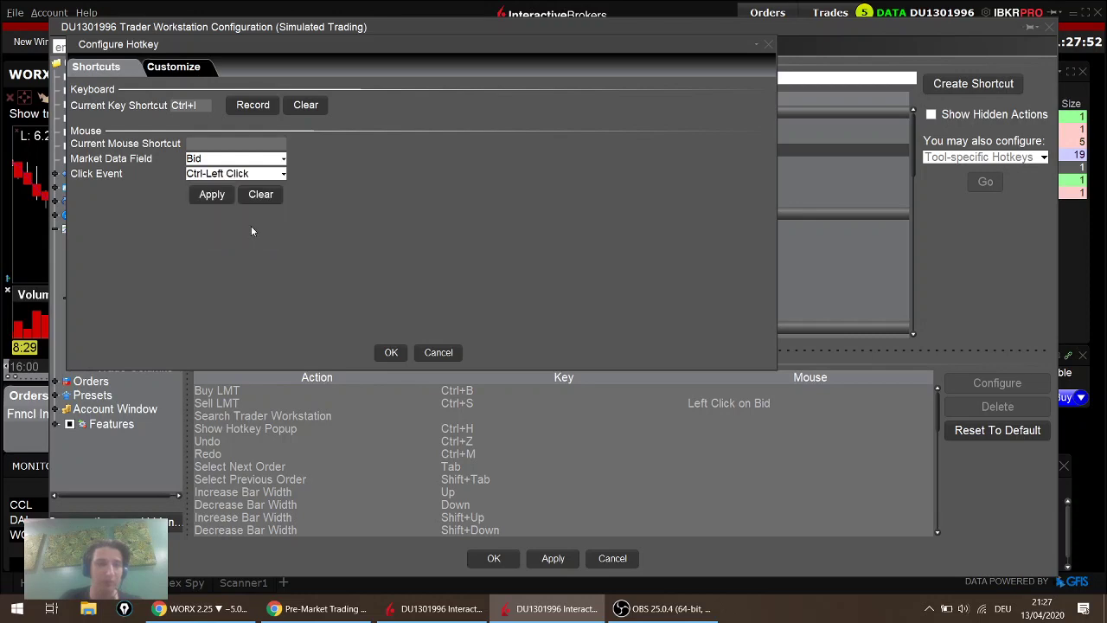
Set the order size to an absolute 50 and confirm the Buy hotkey.
click(196, 69)
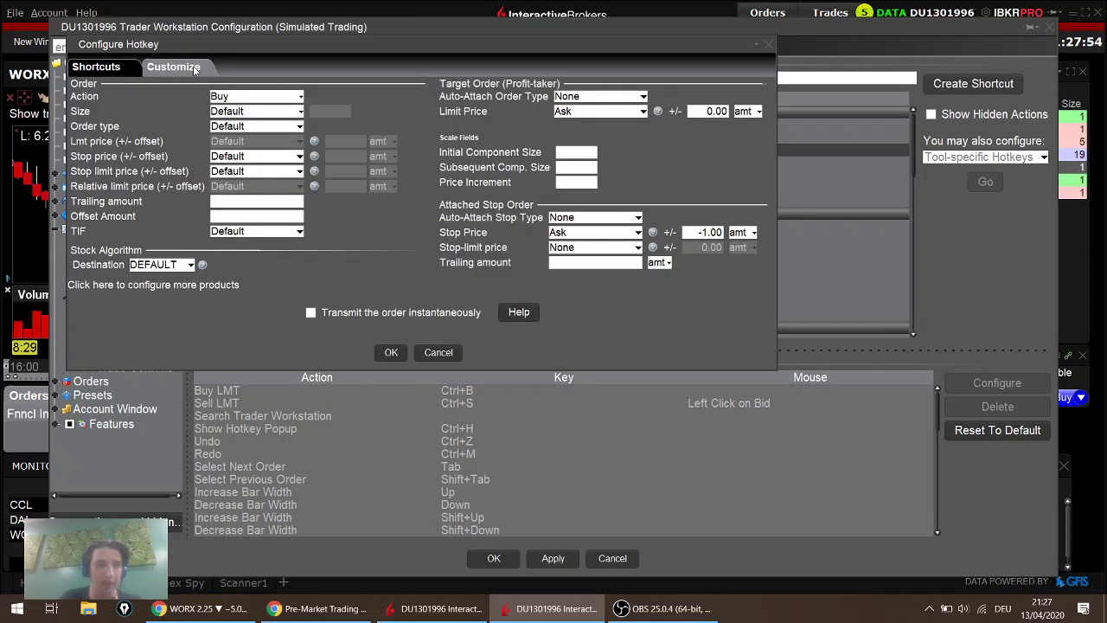
click(257, 111)
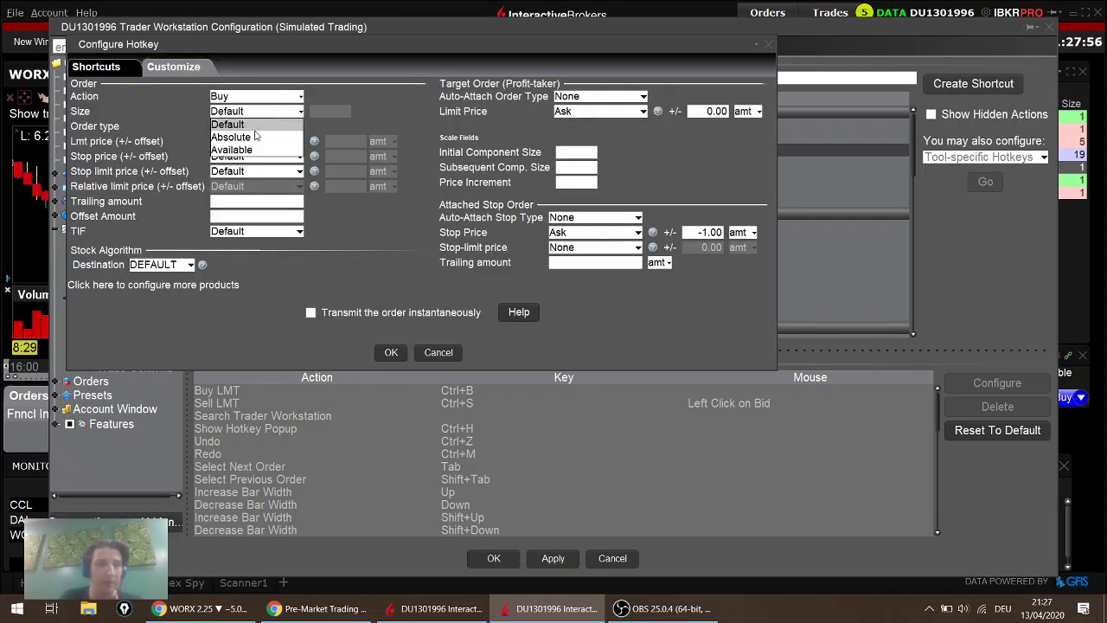
click(254, 136)
click(329, 113)
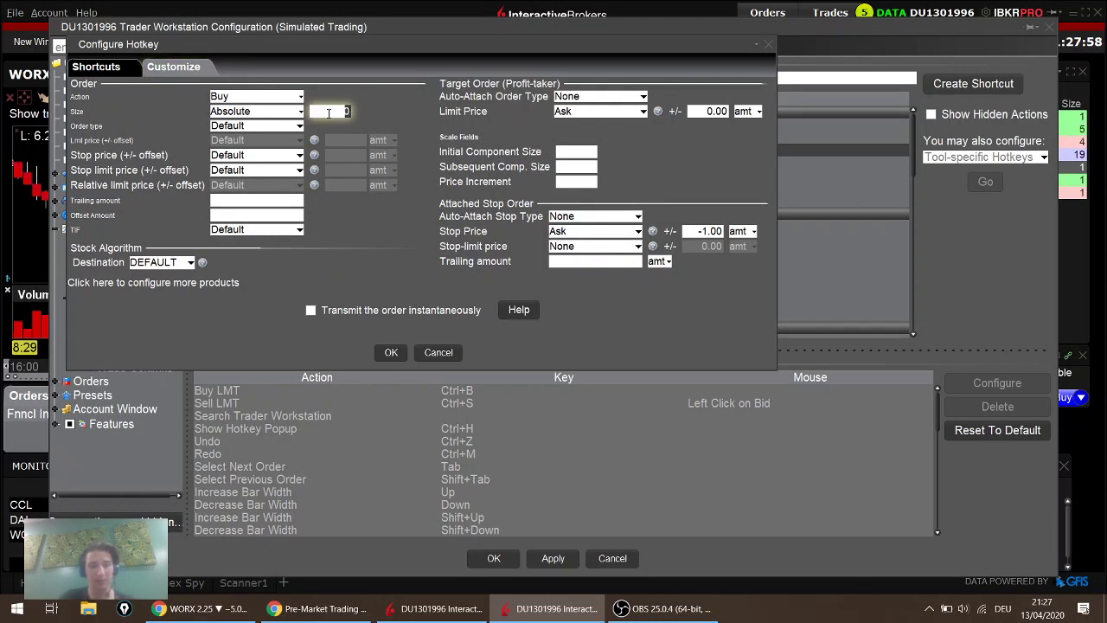
text(5)
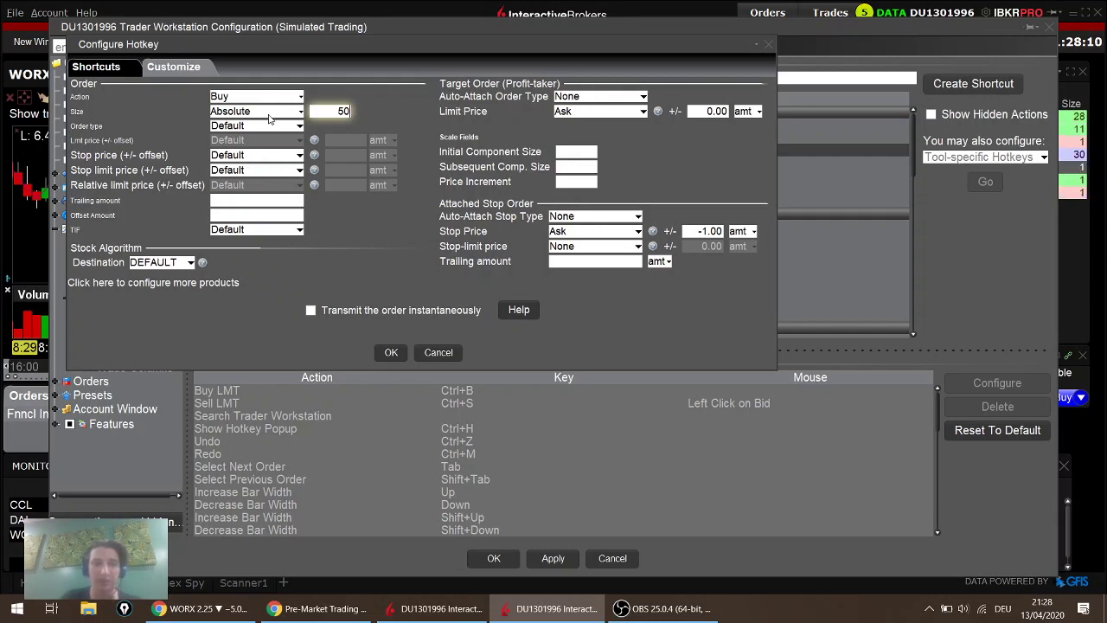
click(391, 352)
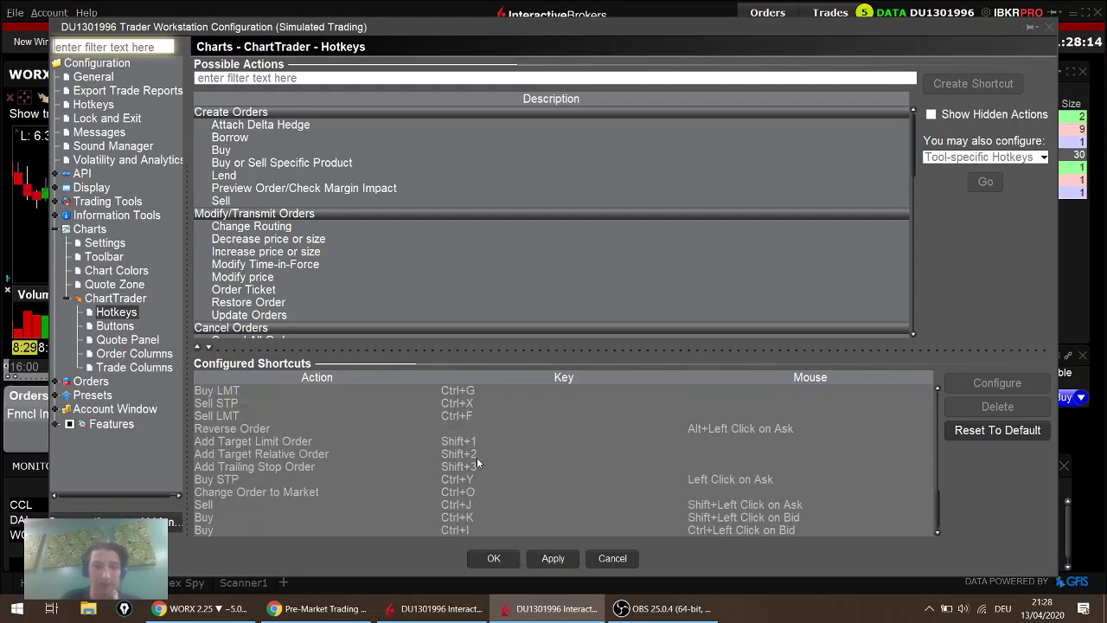
Select Buy under Possible Actions and save the hotkey configuration with OK.
scroll(477, 456, down, 2)
scroll(477, 456, up, 2)
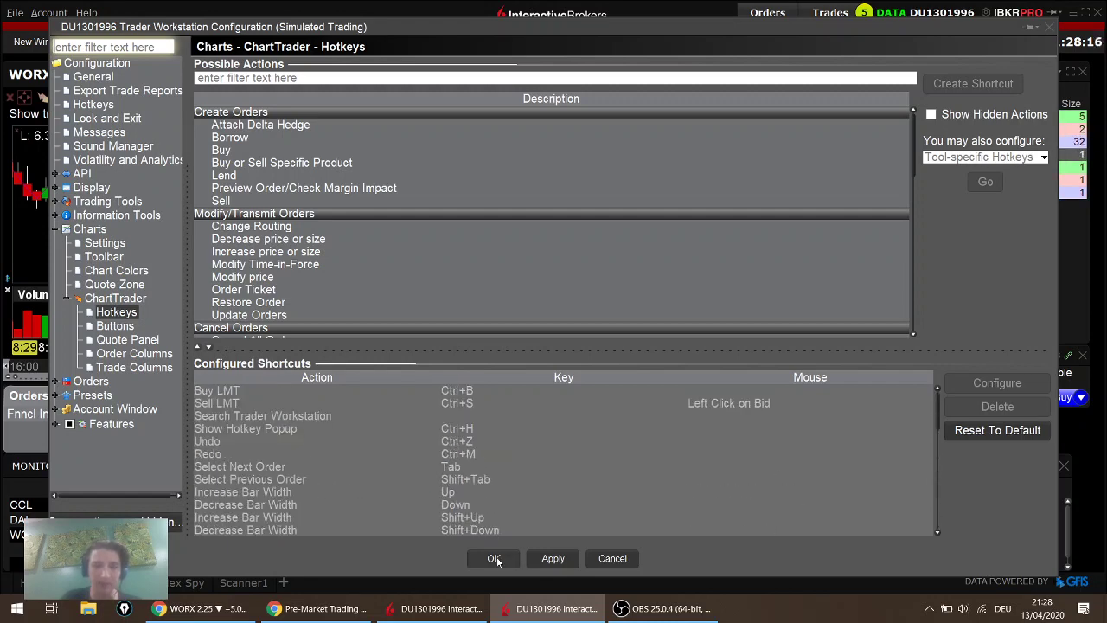
scroll(482, 493, down, 4)
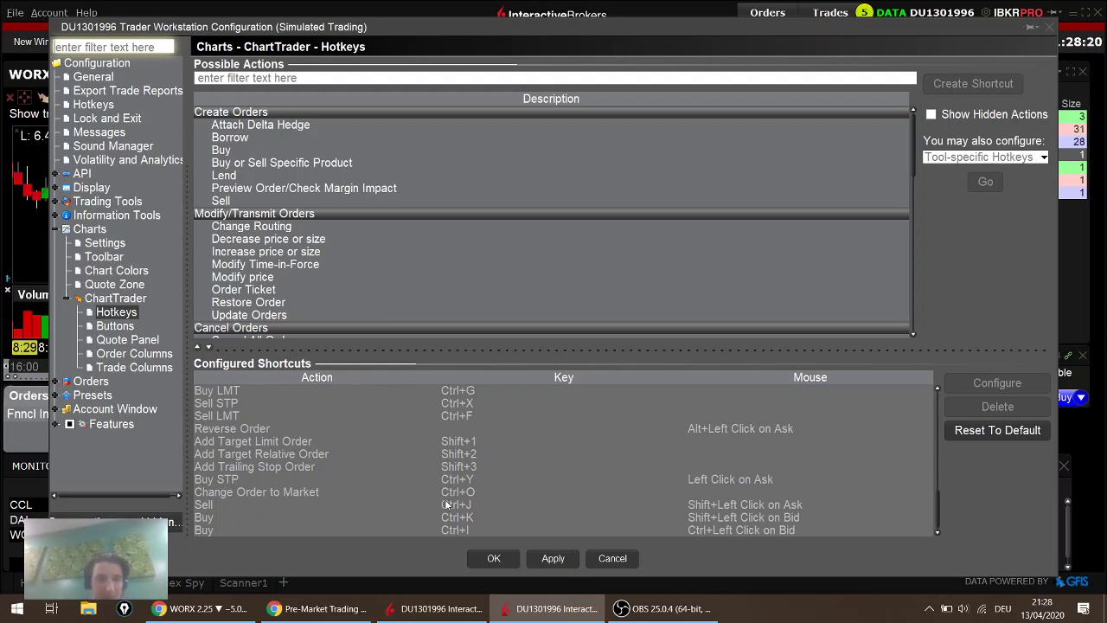
click(255, 153)
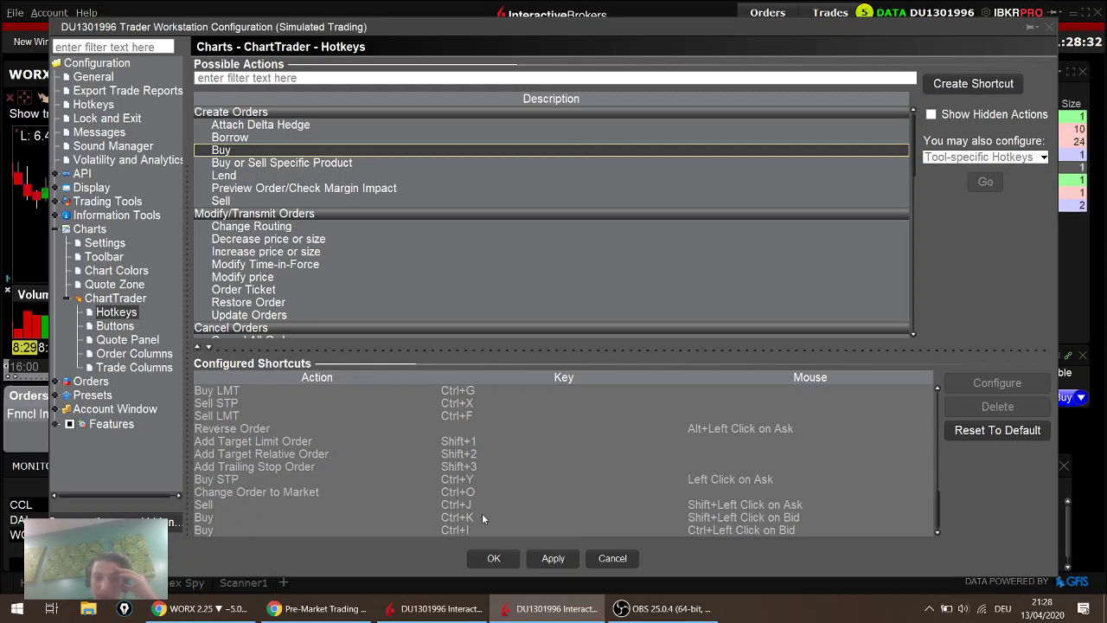
click(493, 558)
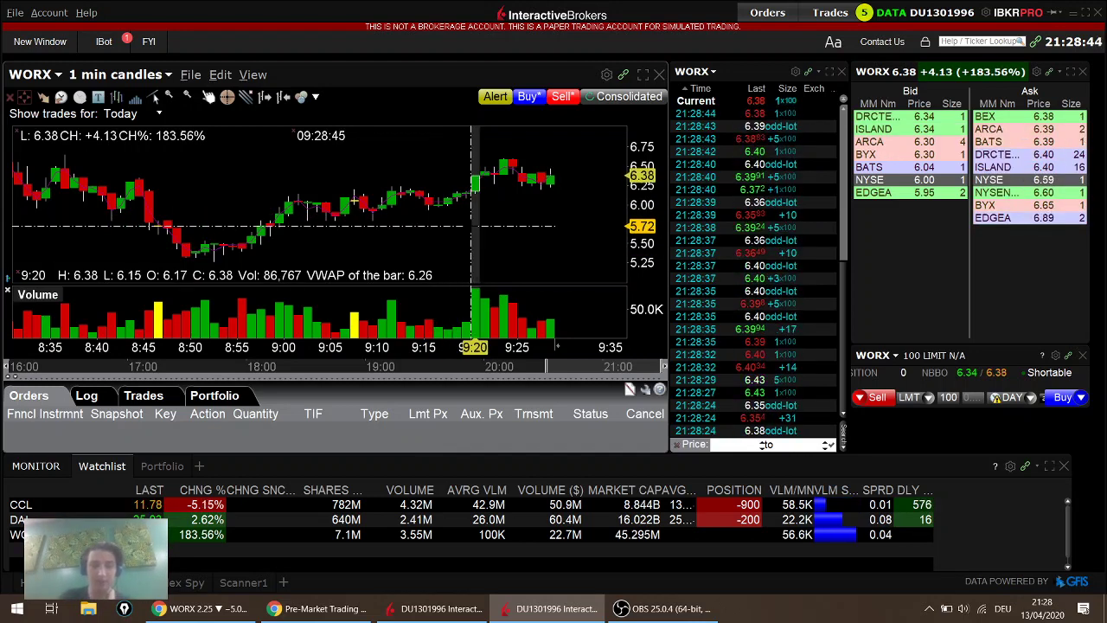
key(b)
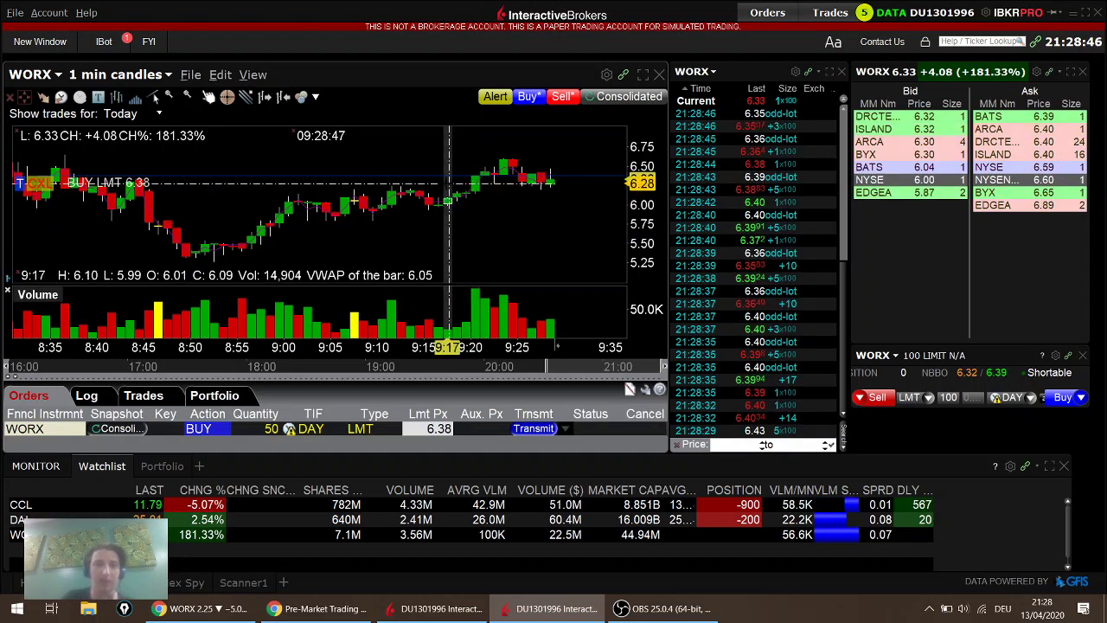
drag(441, 180, 158, 228)
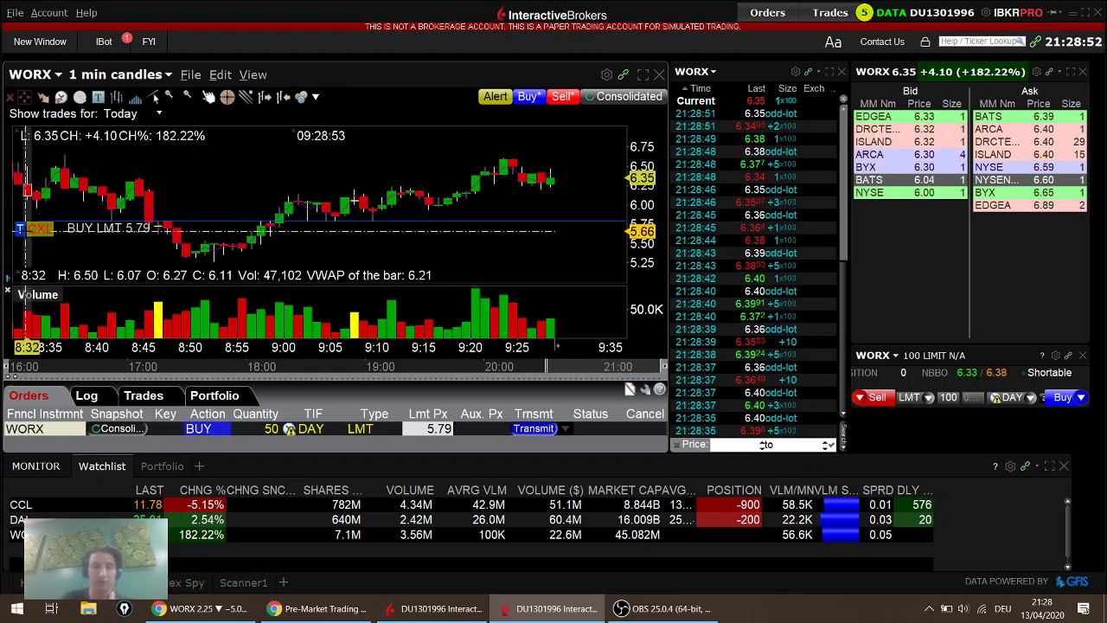
click(350, 252)
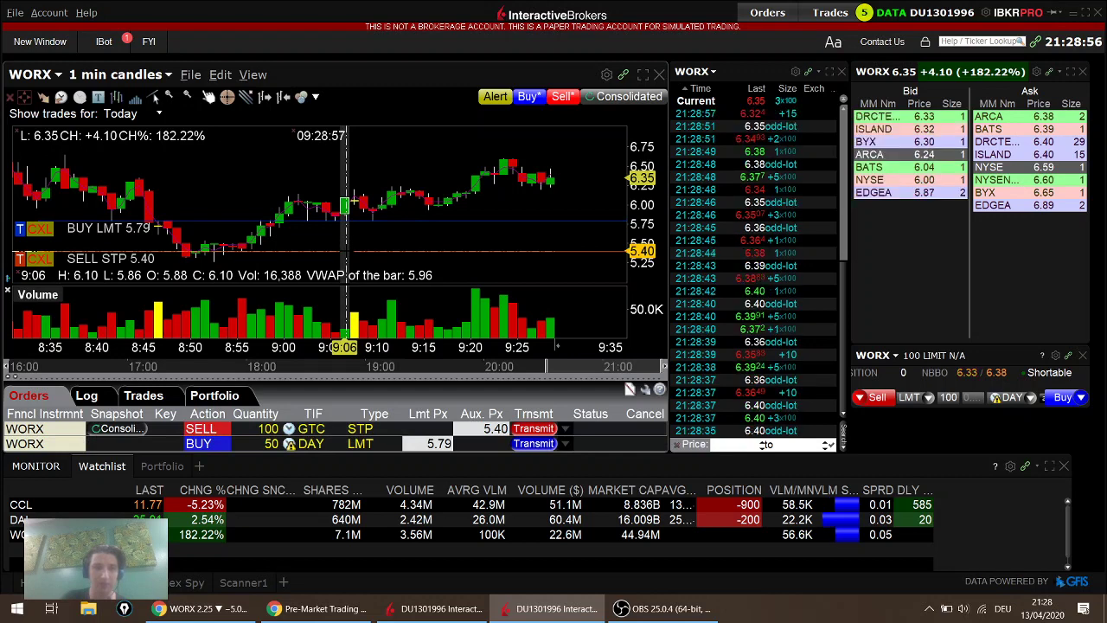
click(262, 429)
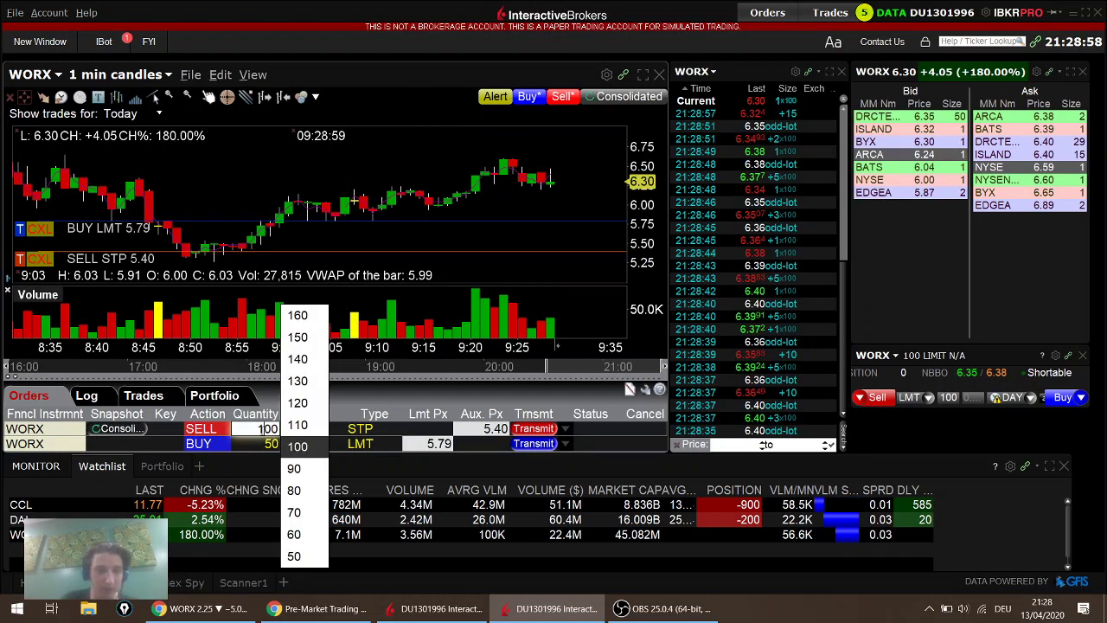
click(295, 555)
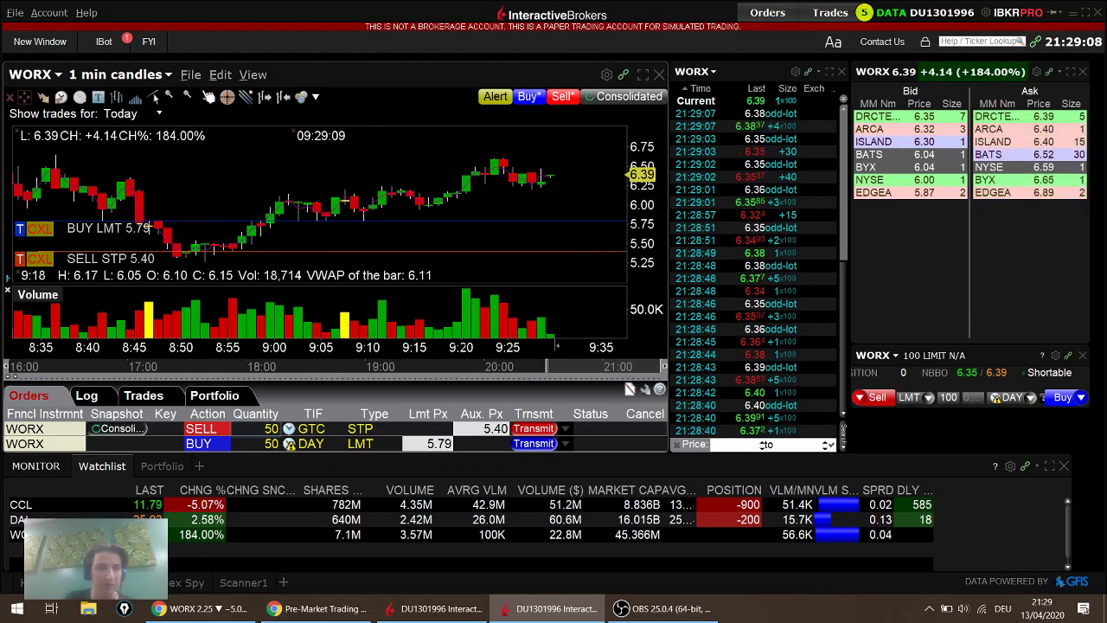
click(154, 223)
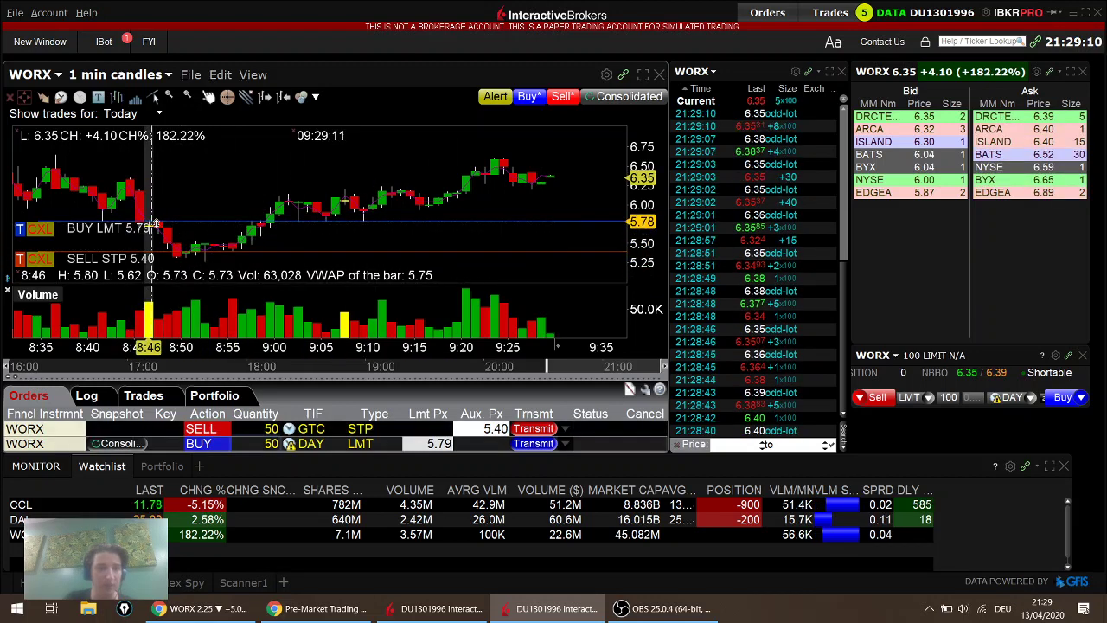
drag(153, 224, 153, 209)
click(164, 251)
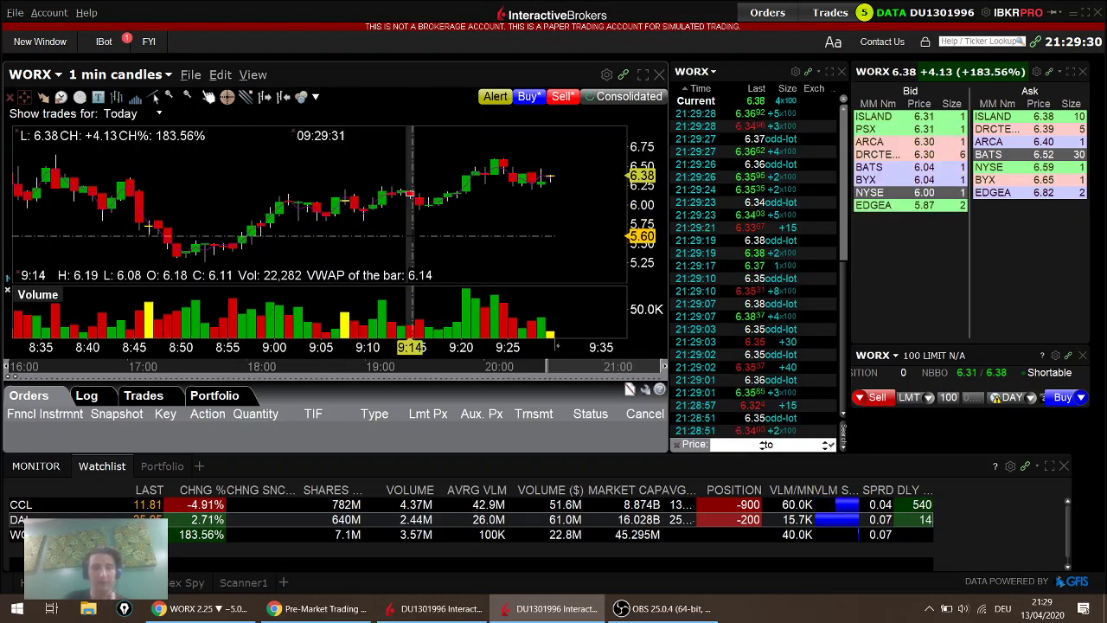
Create a 100-share WORX buy with bracket, drag the stop to 5.43, and transmit.
key(b)
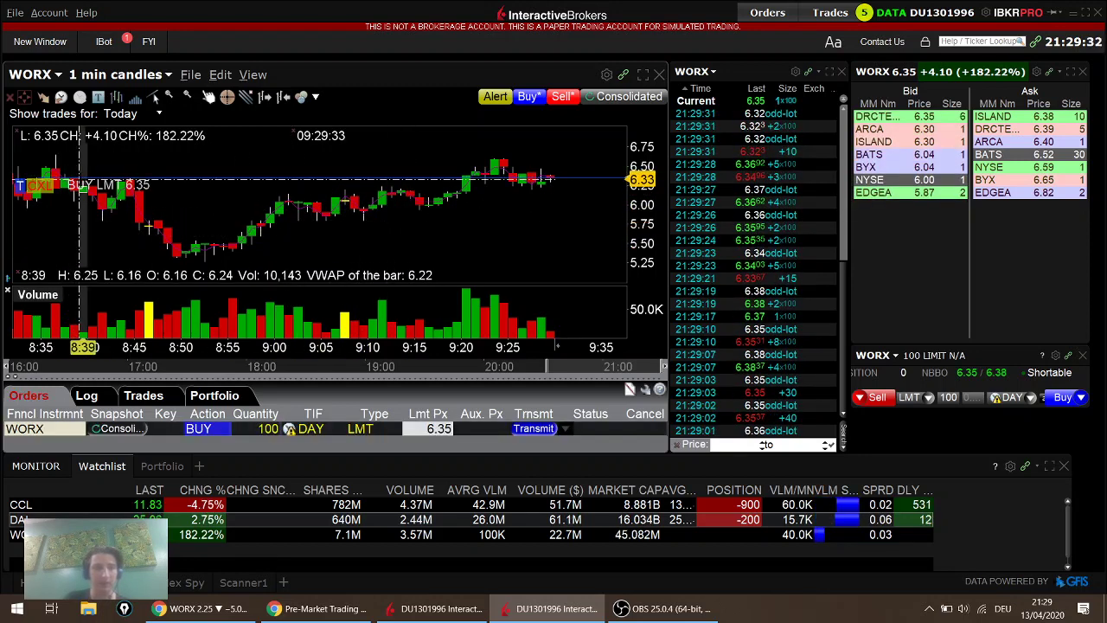
key(ctrl+b)
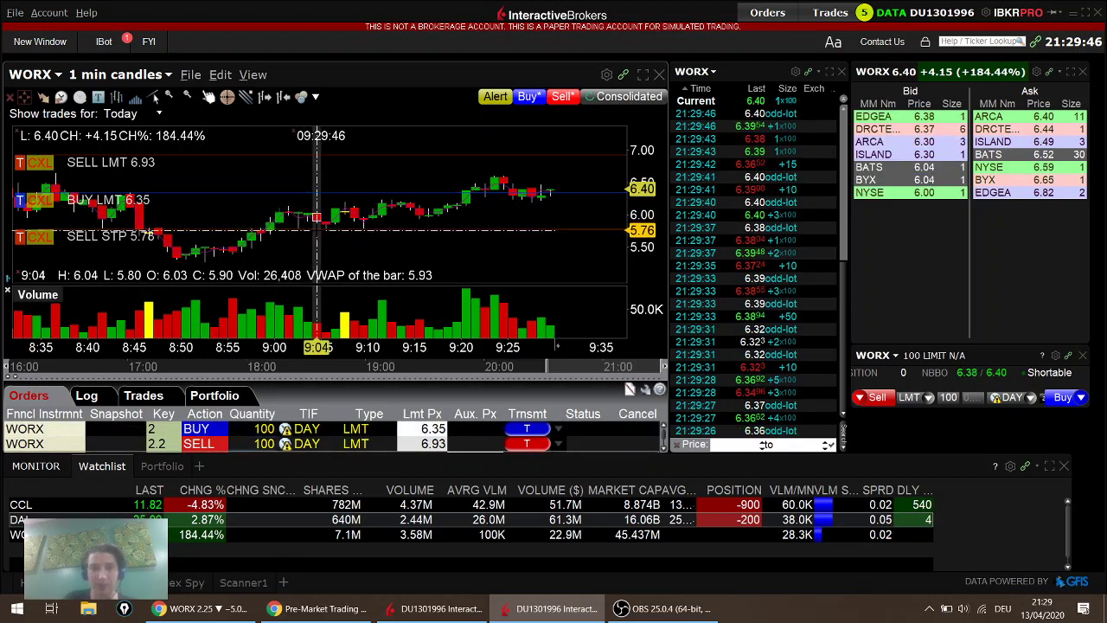
drag(327, 229, 323, 252)
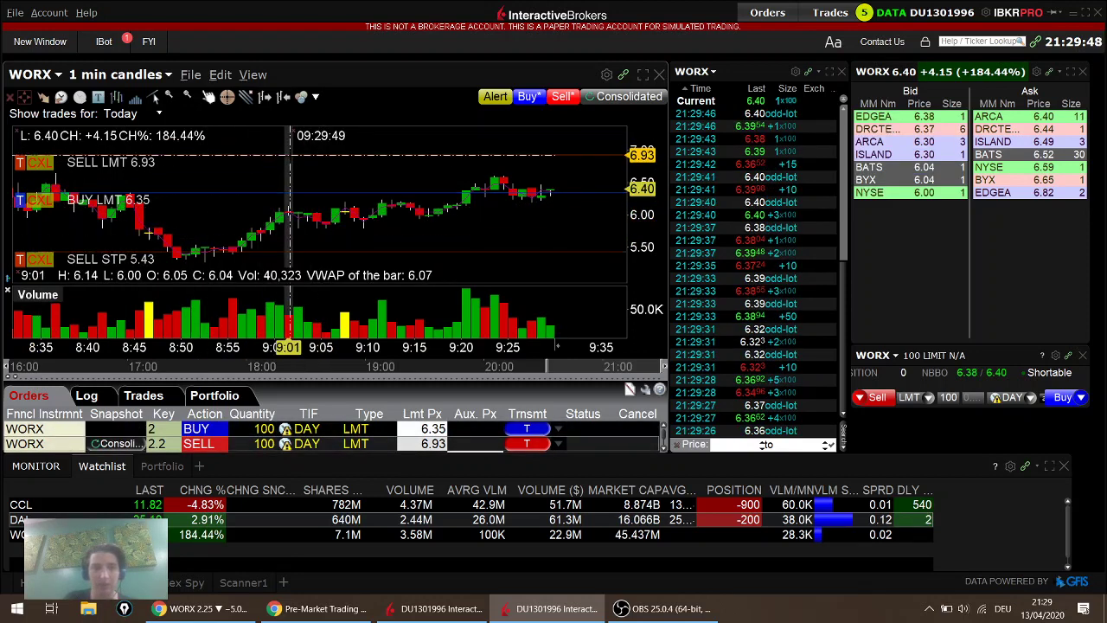
key(ctrl+t)
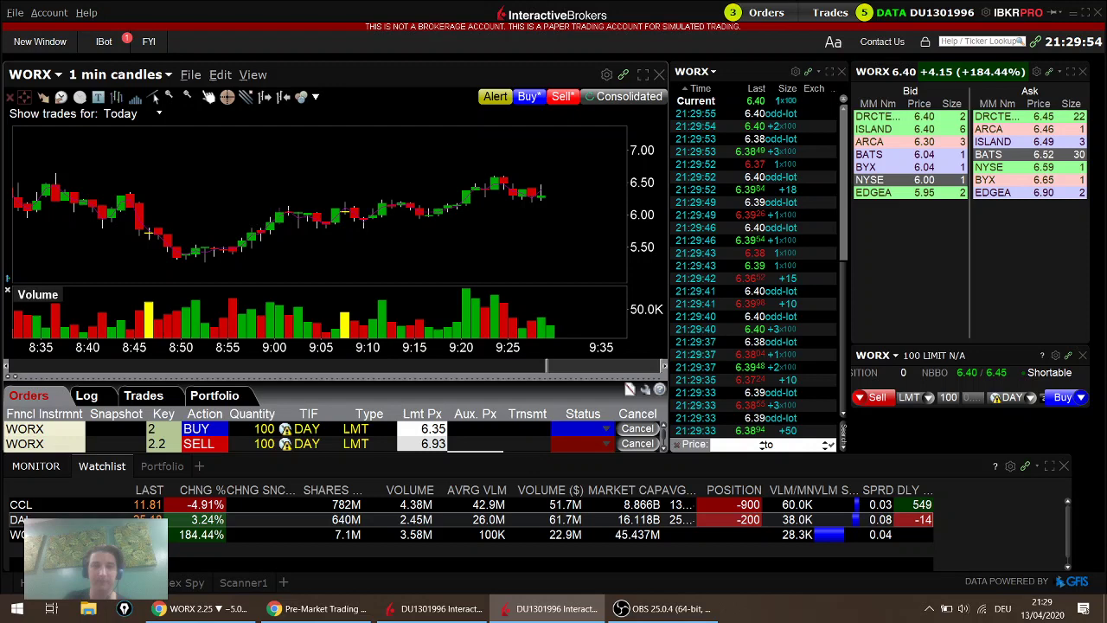
scroll(450, 225, down, 3)
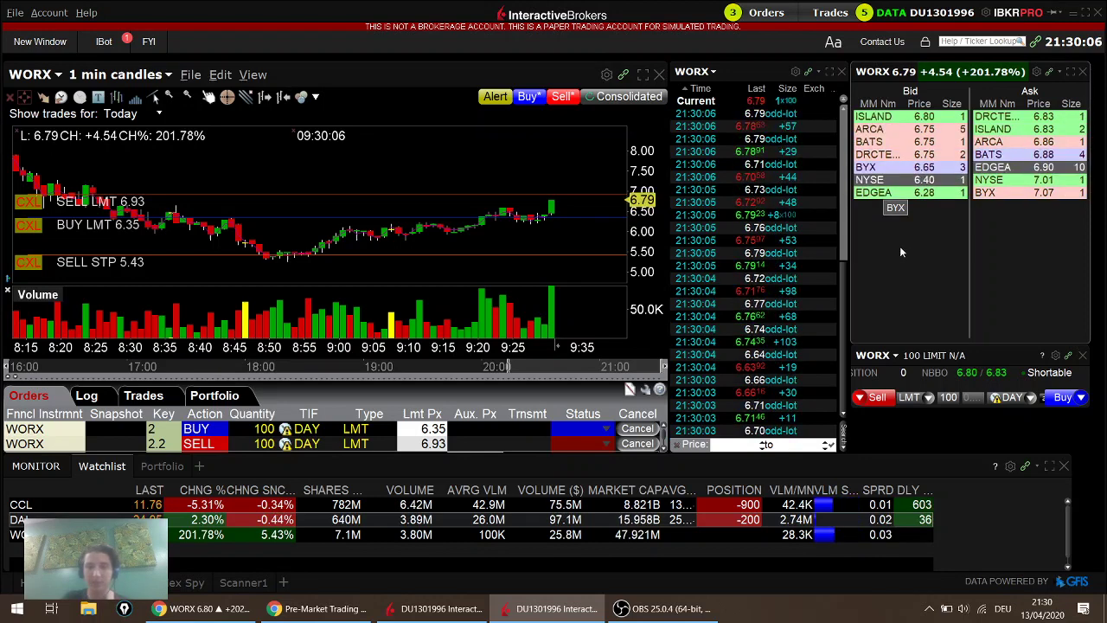
Assign Ctrl+B to the Market Depth Buy action and save the configuration.
key(ctrl+alt+h)
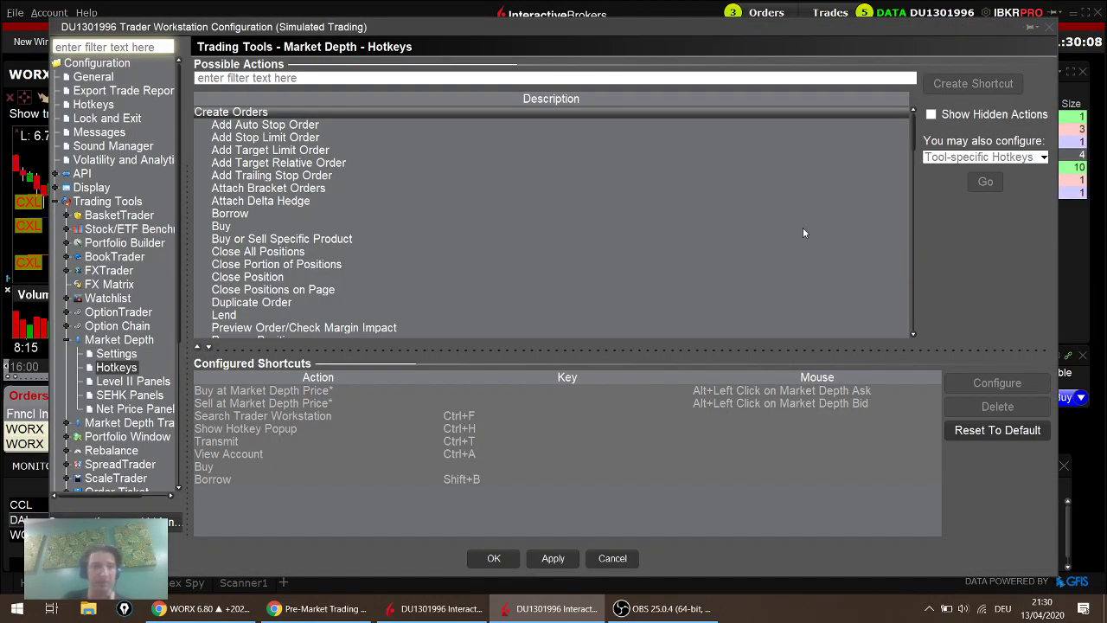
scroll(440, 243, down, 6)
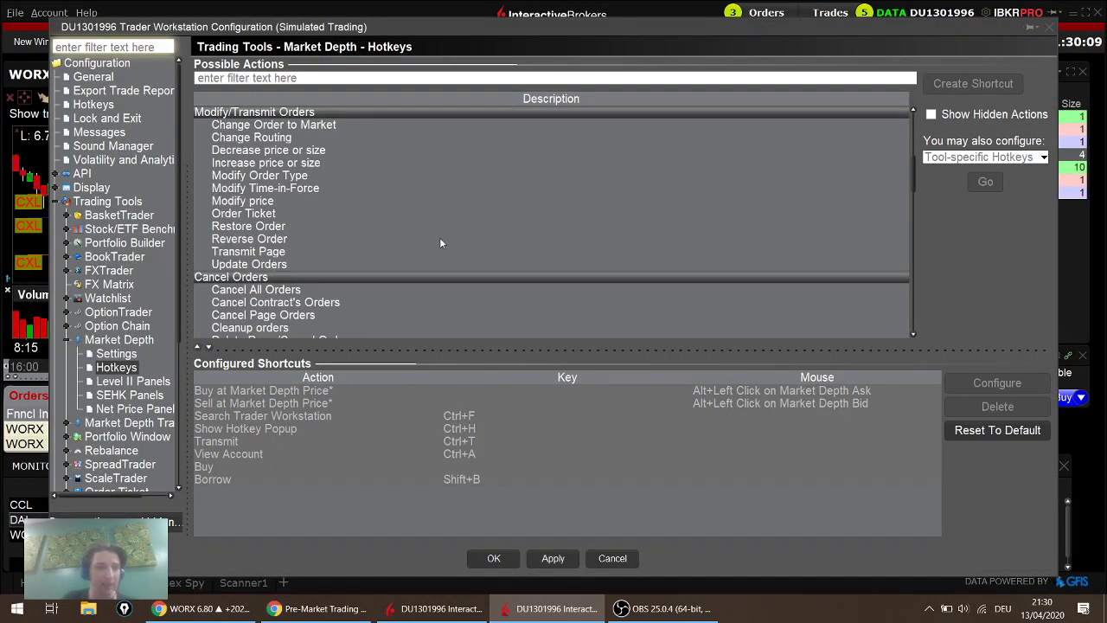
click(131, 353)
click(128, 368)
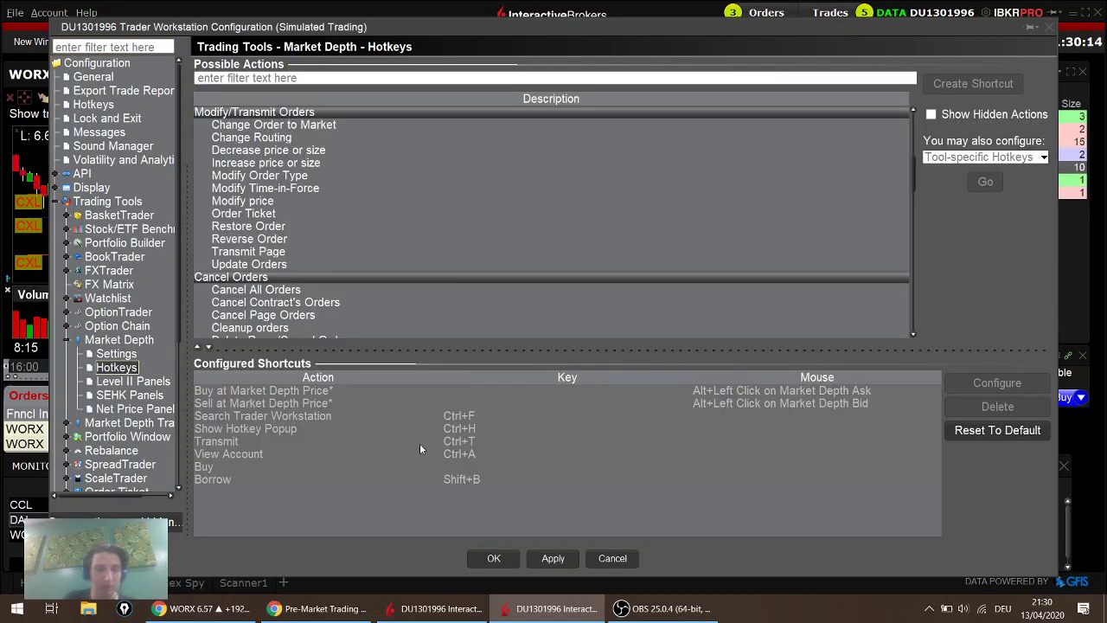
click(471, 467)
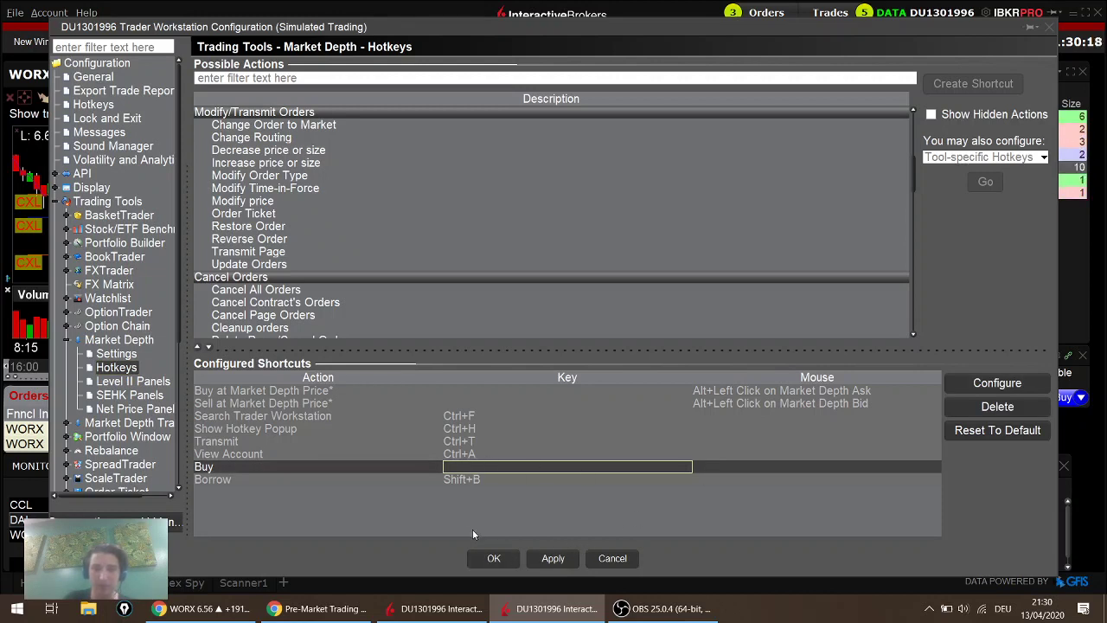
click(988, 385)
click(246, 108)
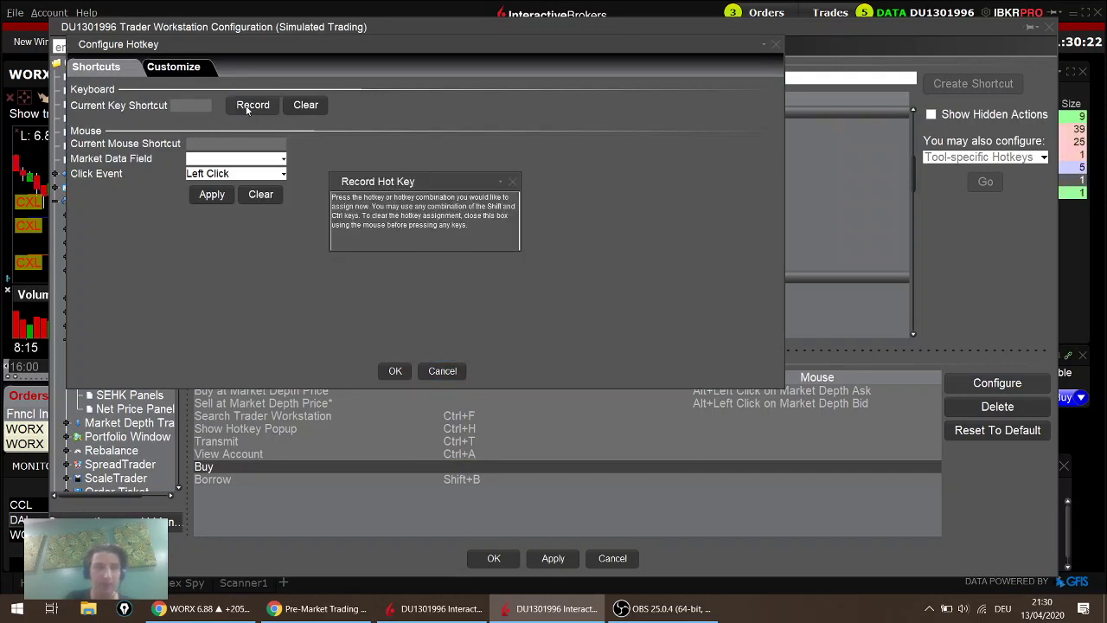
key(ctrl+b)
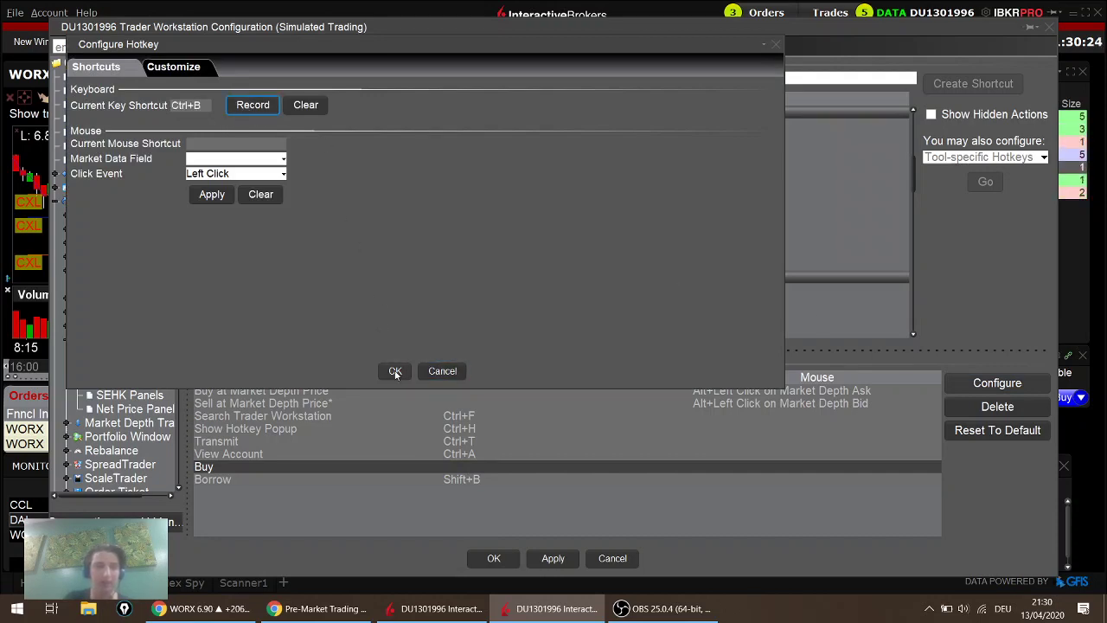
click(396, 371)
click(494, 559)
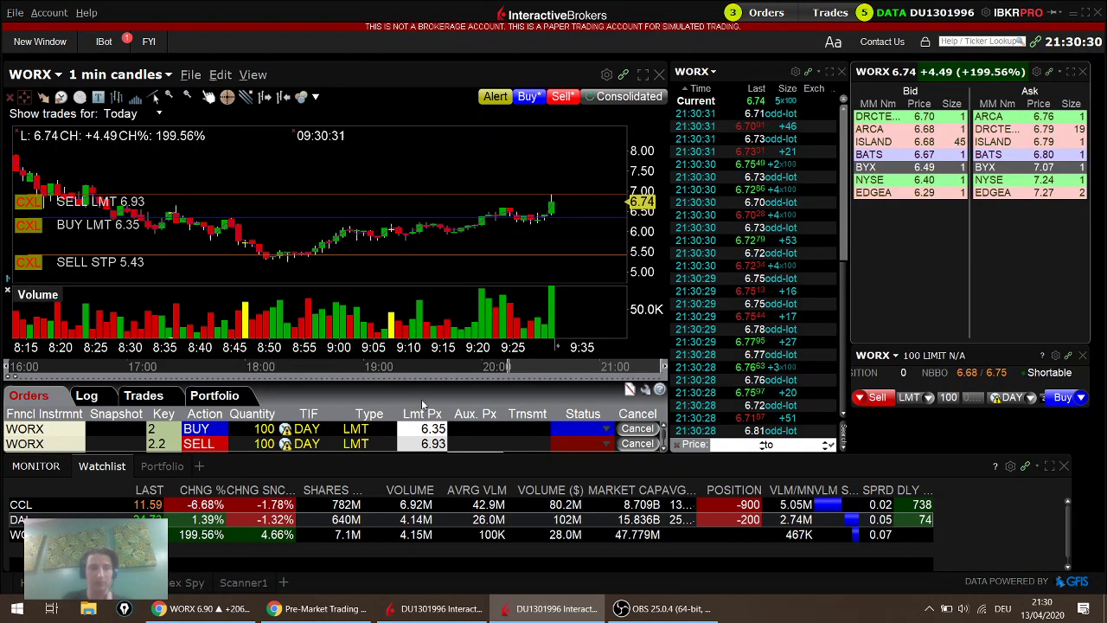
Cancel the resting WORX buy limit and place a sell limit at 6.87.
click(52, 430)
key(ctrl+c)
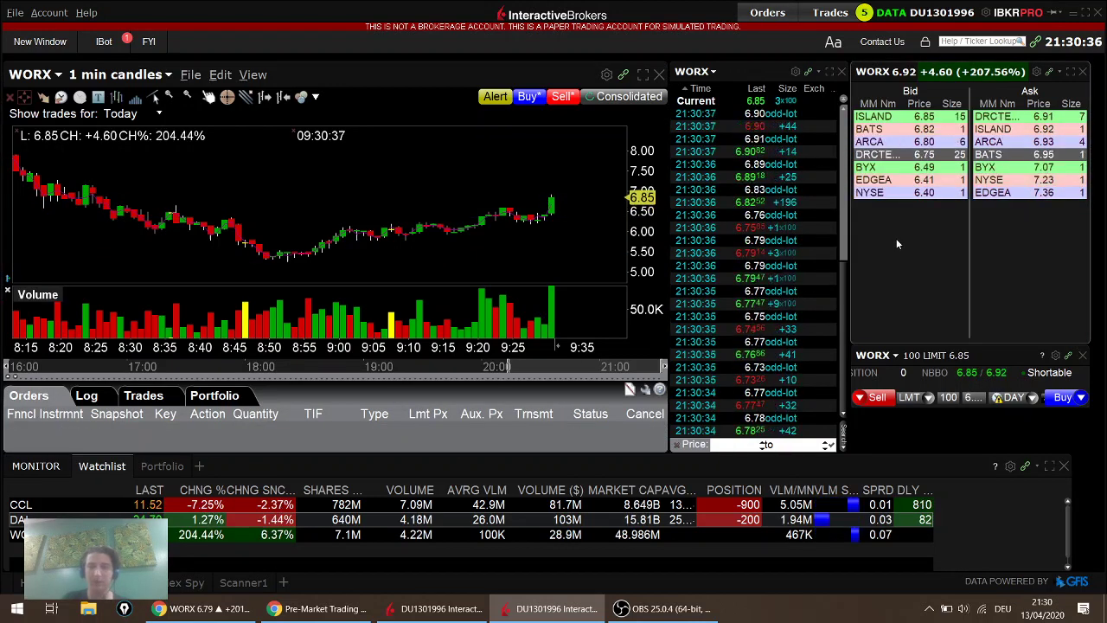
click(877, 121)
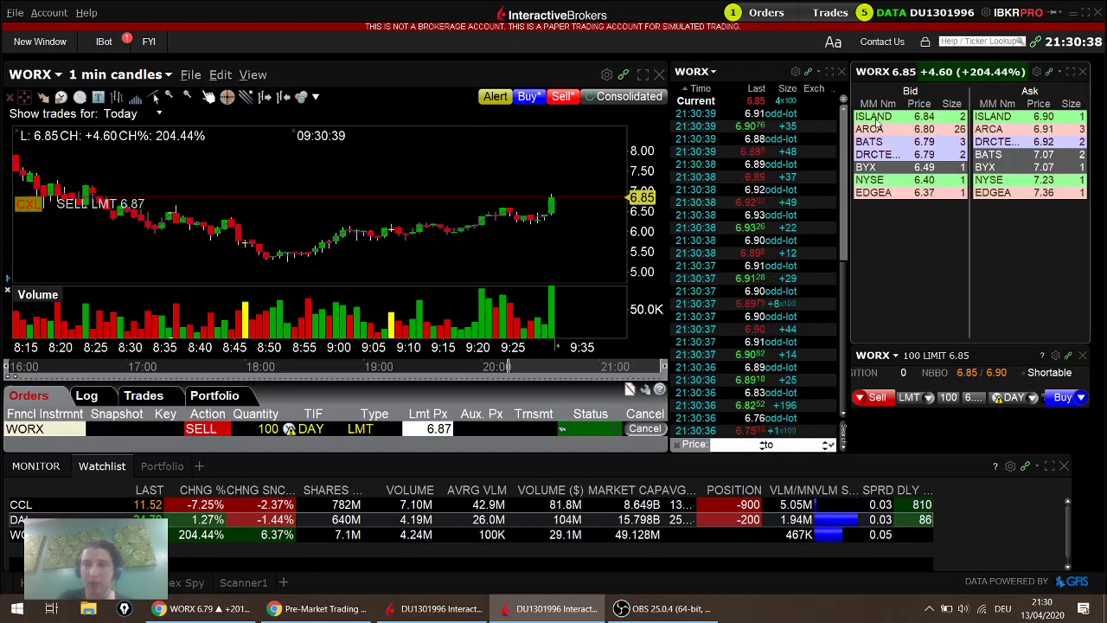
Buy 100 WORX, cancel the 6.87 sell limit, and bring another workstation window forward.
click(1029, 116)
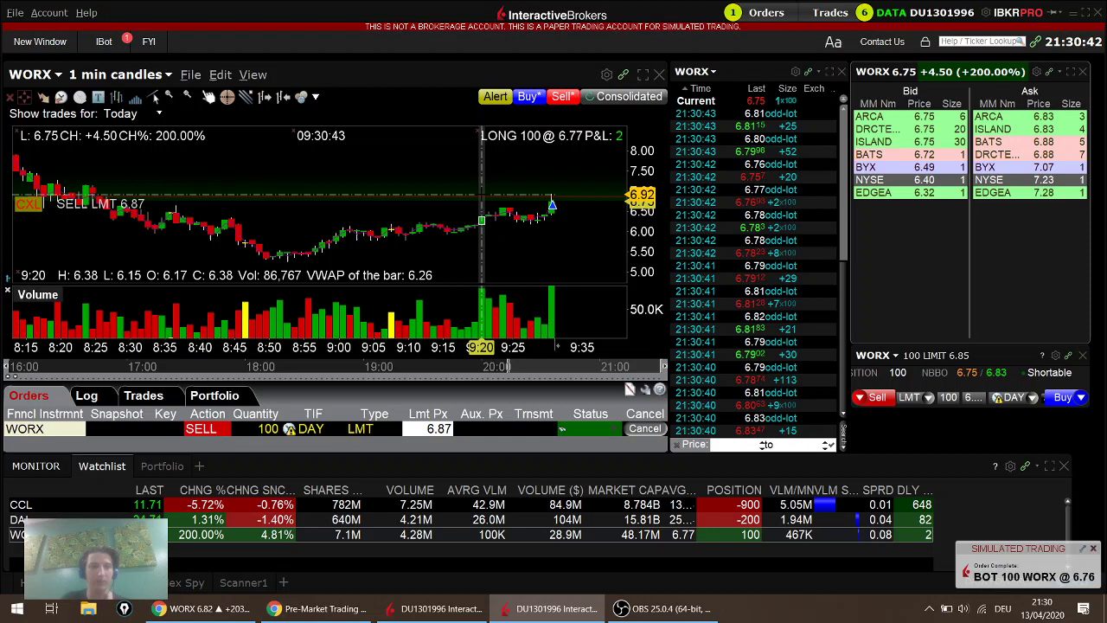
click(35, 206)
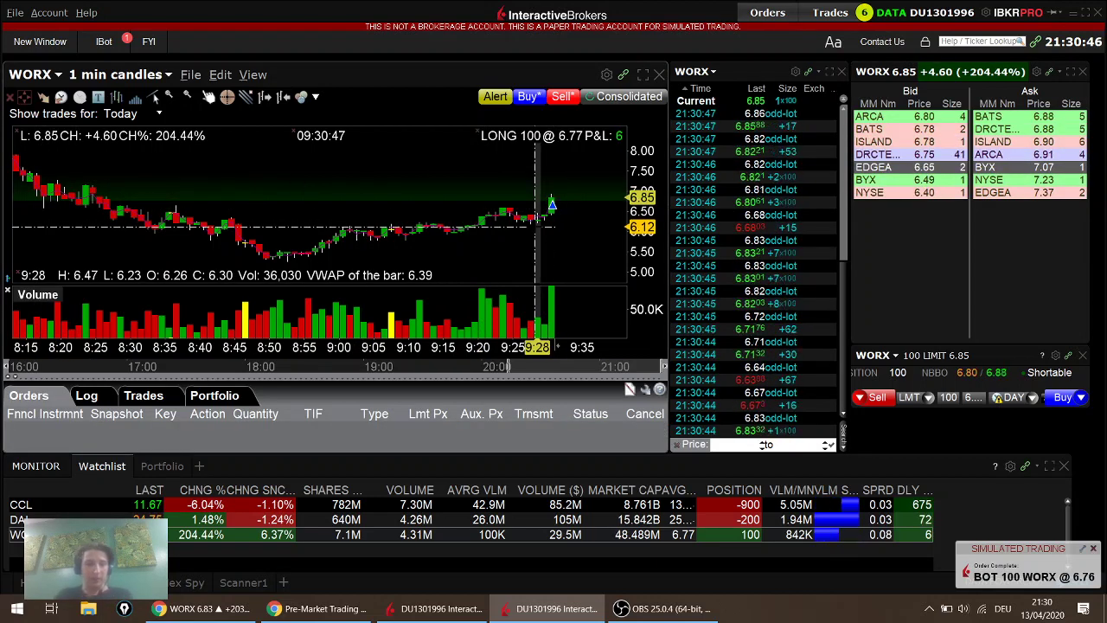
click(440, 608)
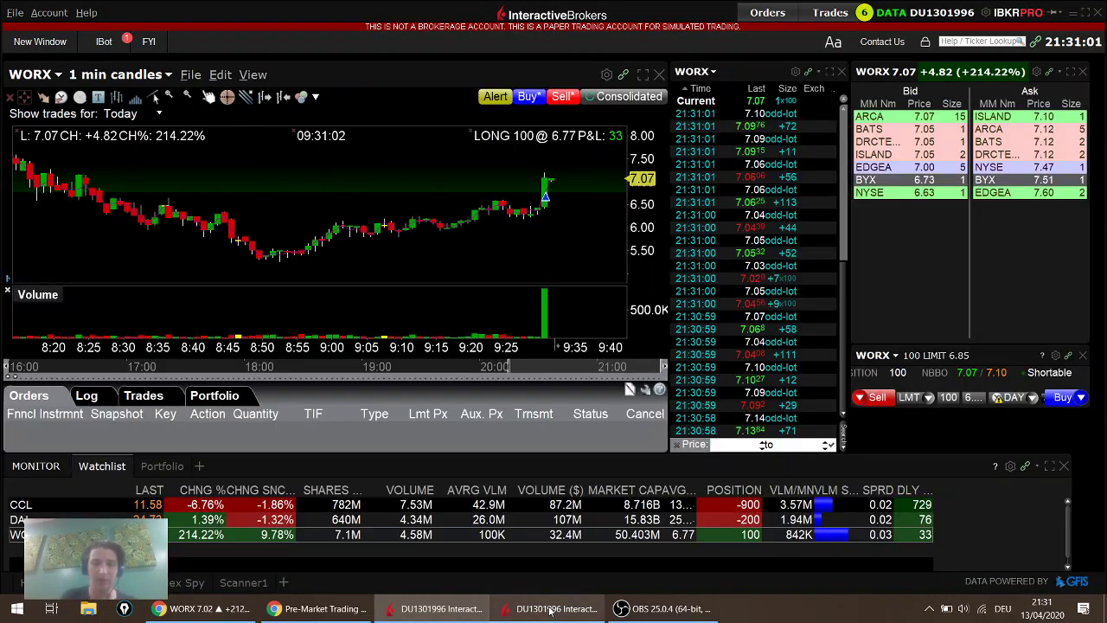
click(553, 608)
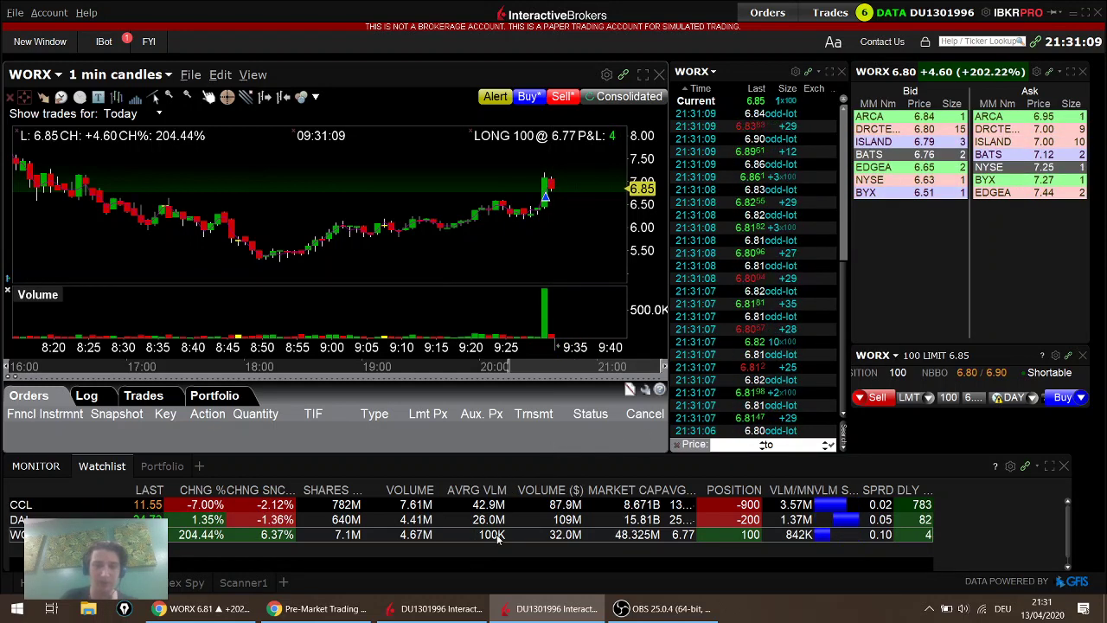
mouse_move(509, 531)
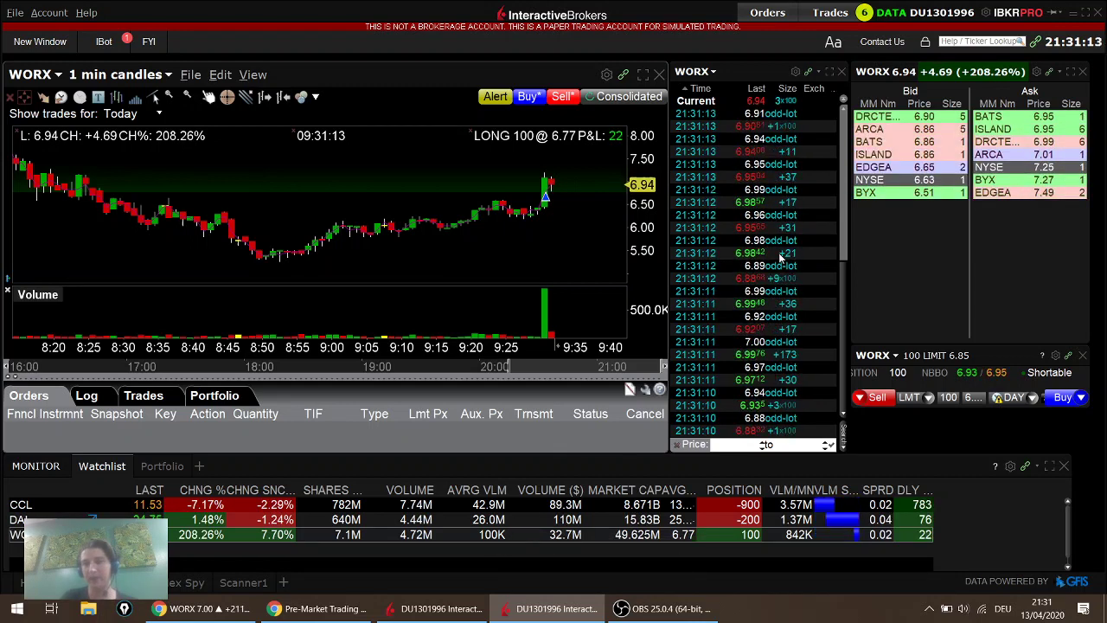
click(440, 609)
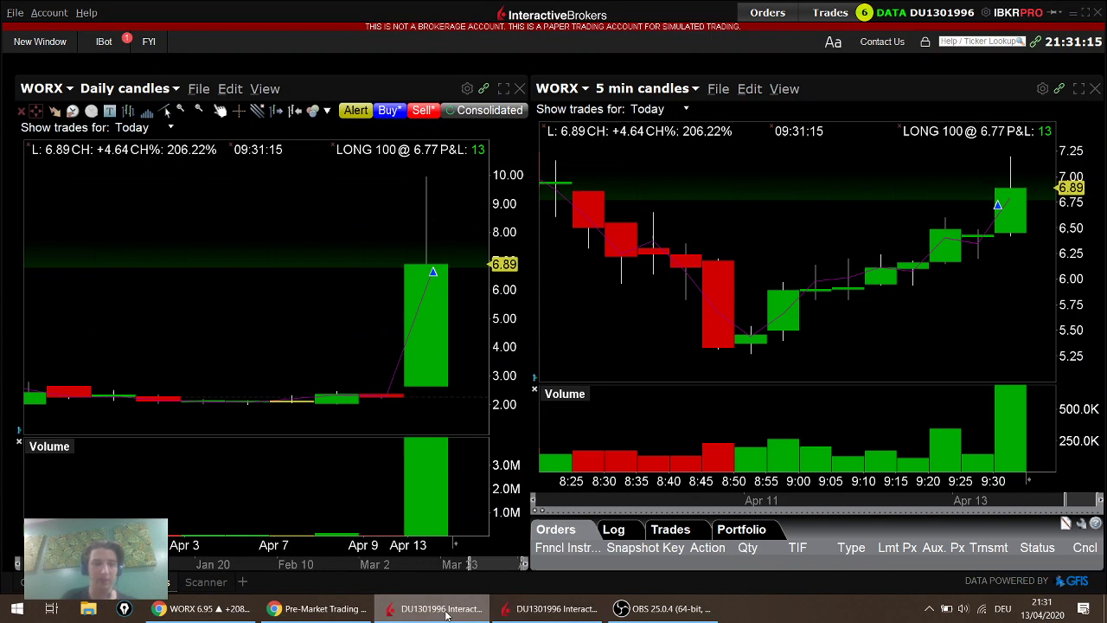
Open the % Gainers scanner and review its price 2–20 and volume above 100K filters.
click(215, 582)
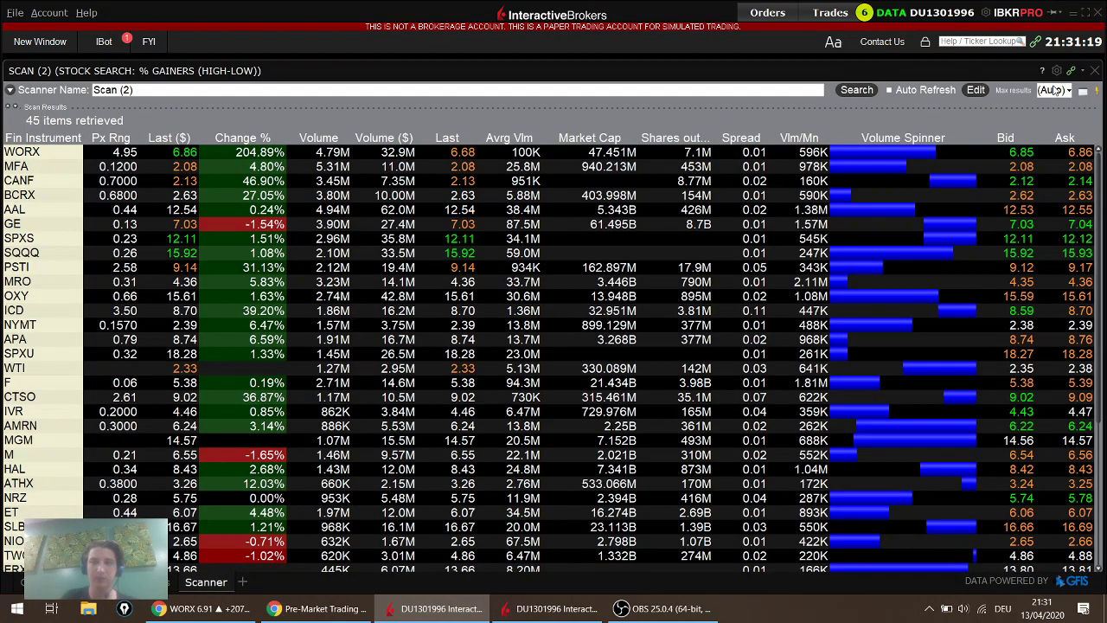
click(969, 93)
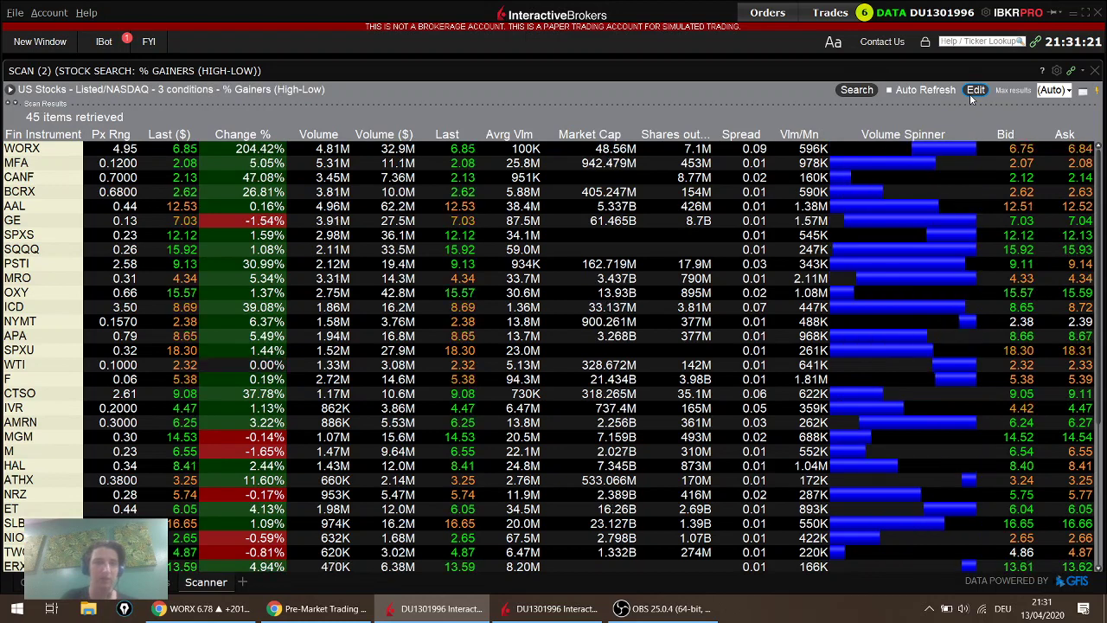
click(975, 91)
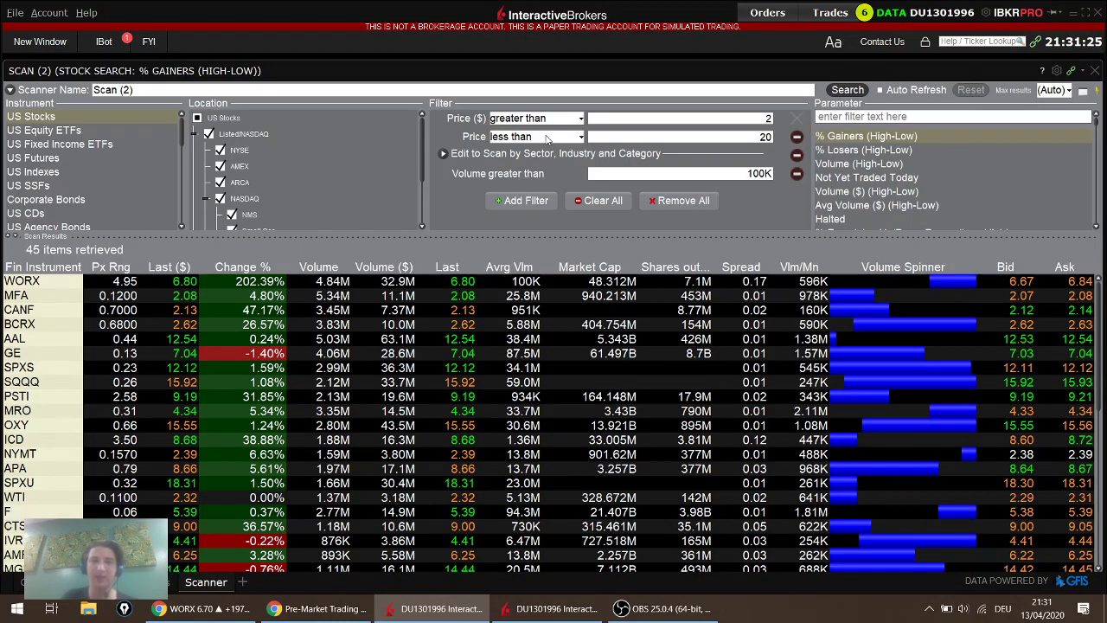
click(697, 138)
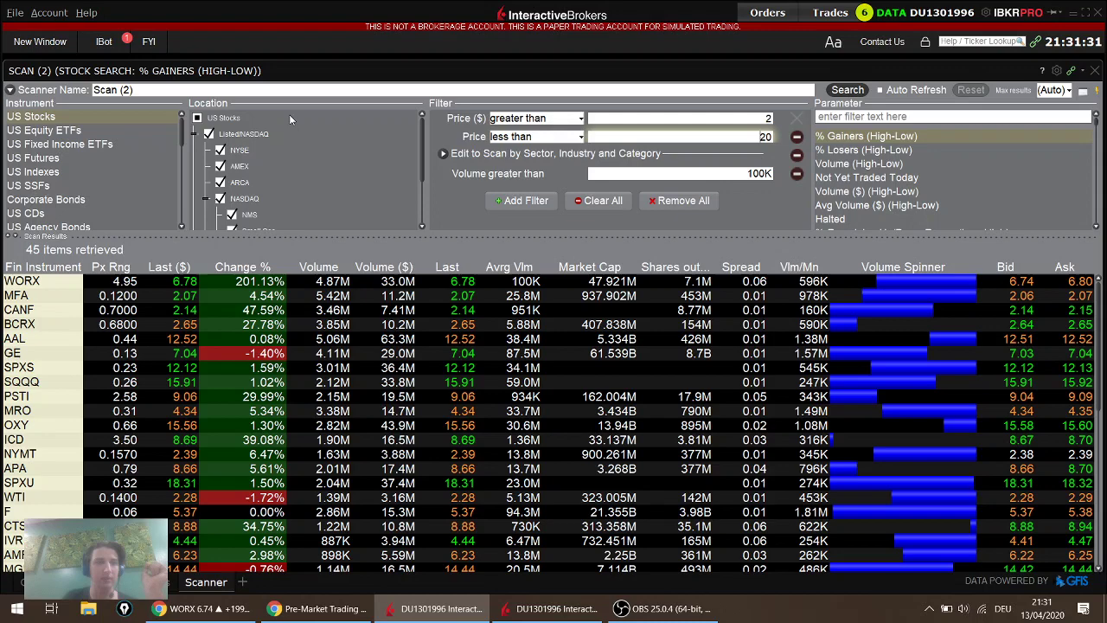
click(12, 91)
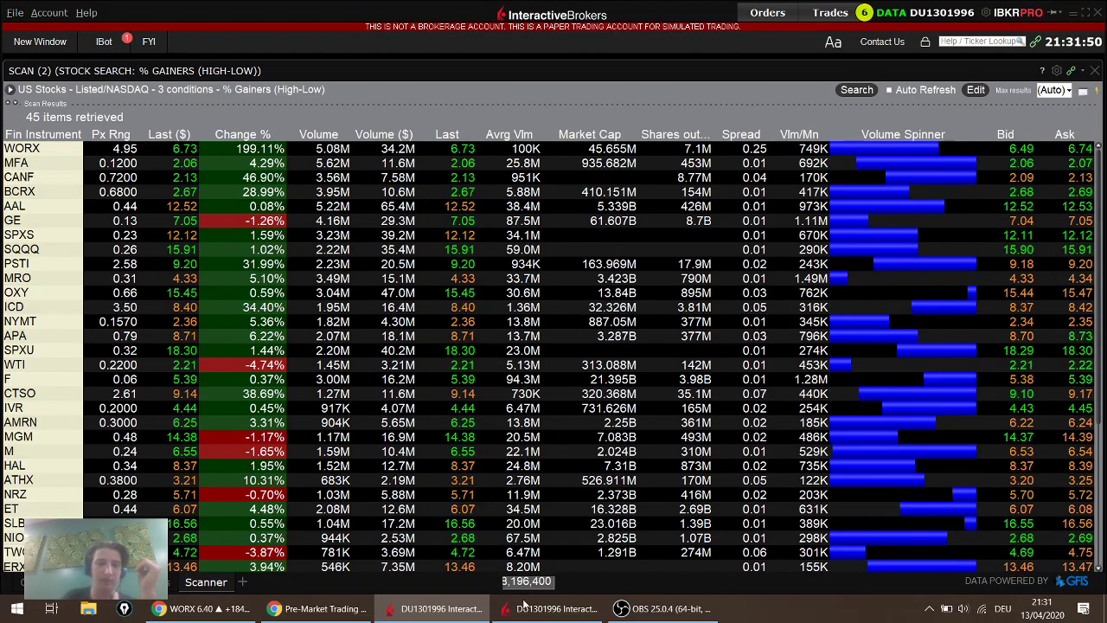
Switch back to the WORX 1-minute chart window from the taskbar.
mouse_move(532, 610)
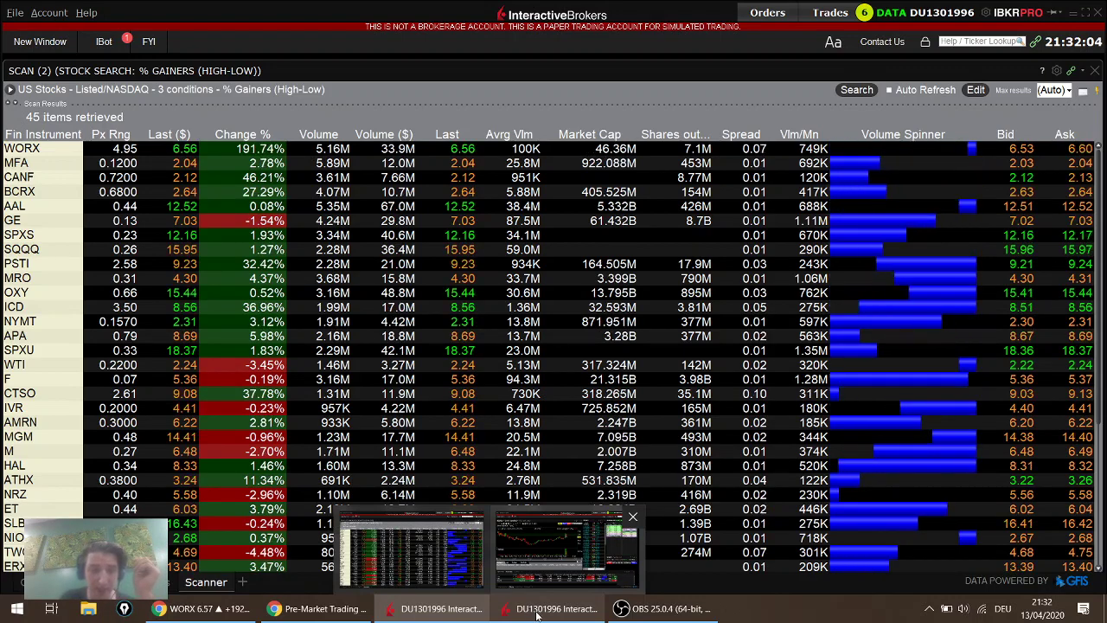
click(531, 610)
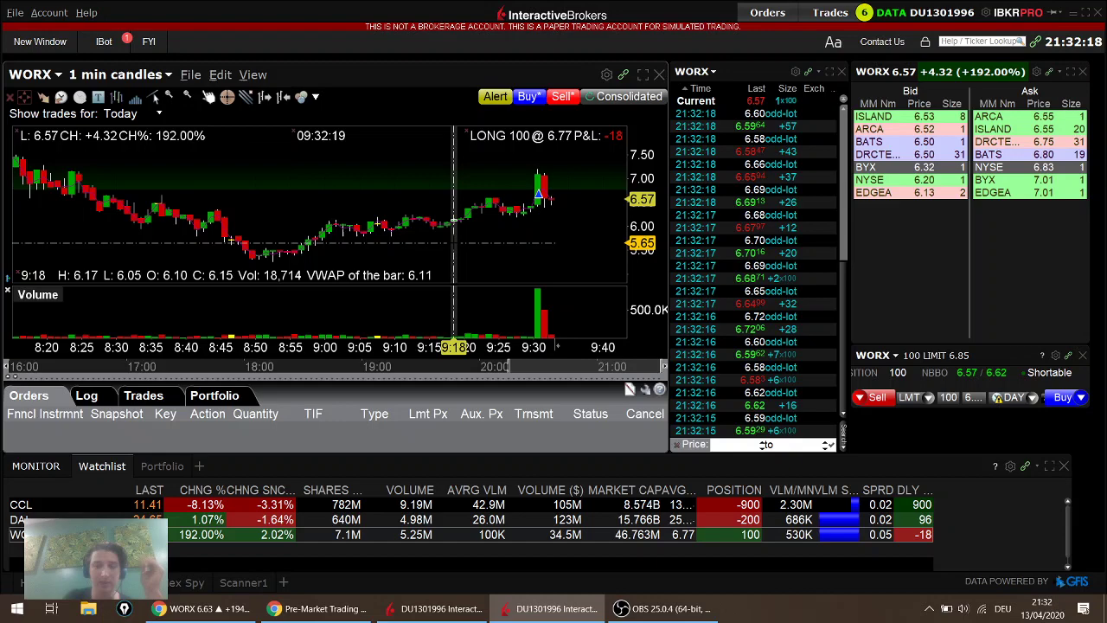
click(441, 608)
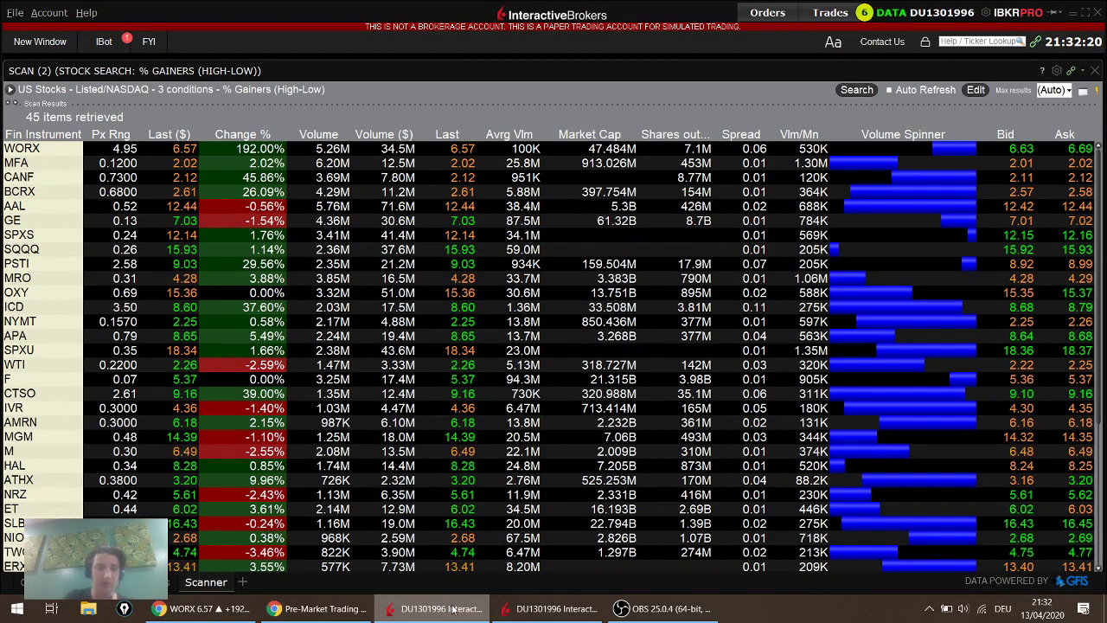
click(441, 608)
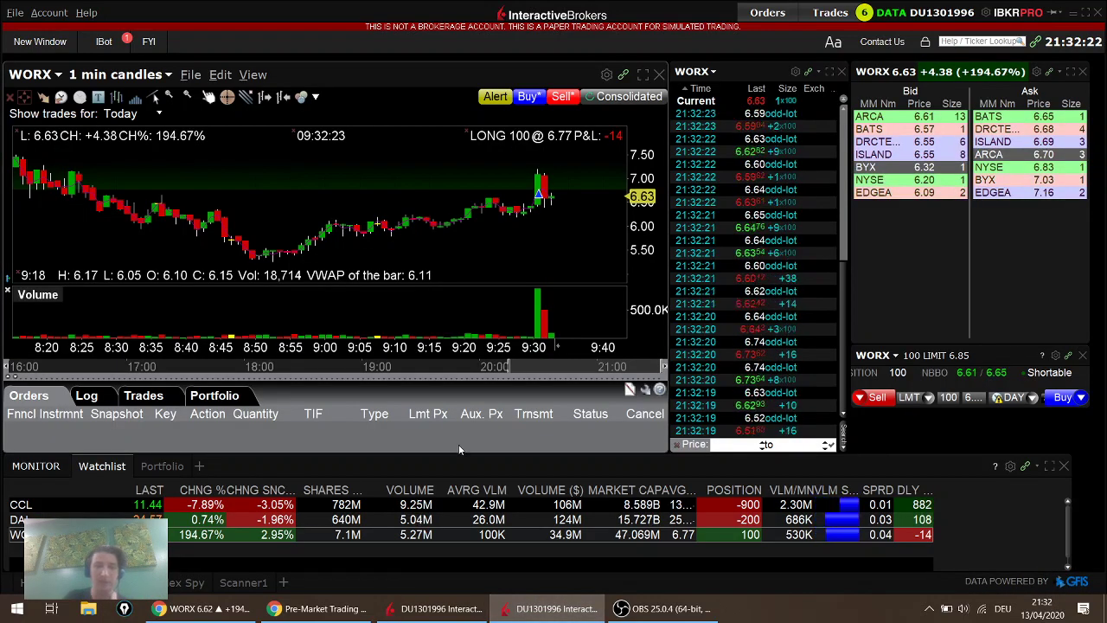